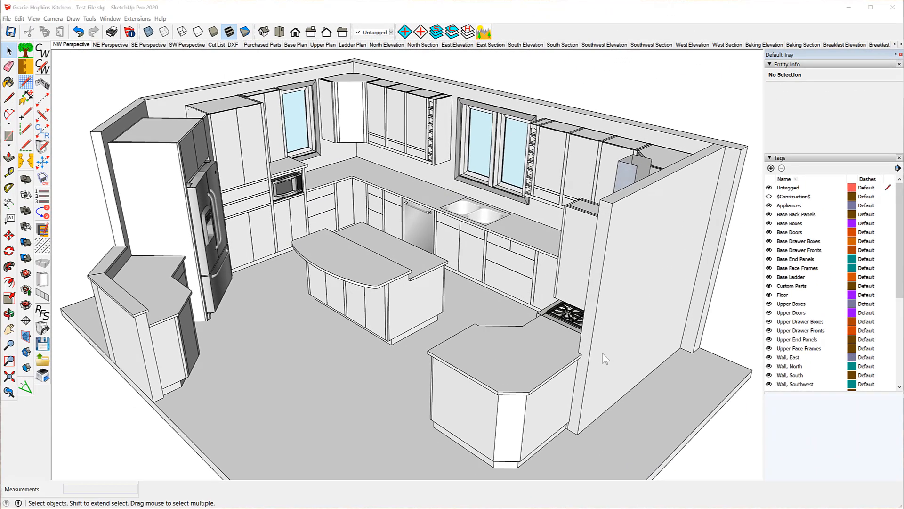
View the Southwest Section and East Elevation scenes of the kitchen, and return to the NW Perspective scene.
{"action": "left_click", "coordinate": [603, 354]}
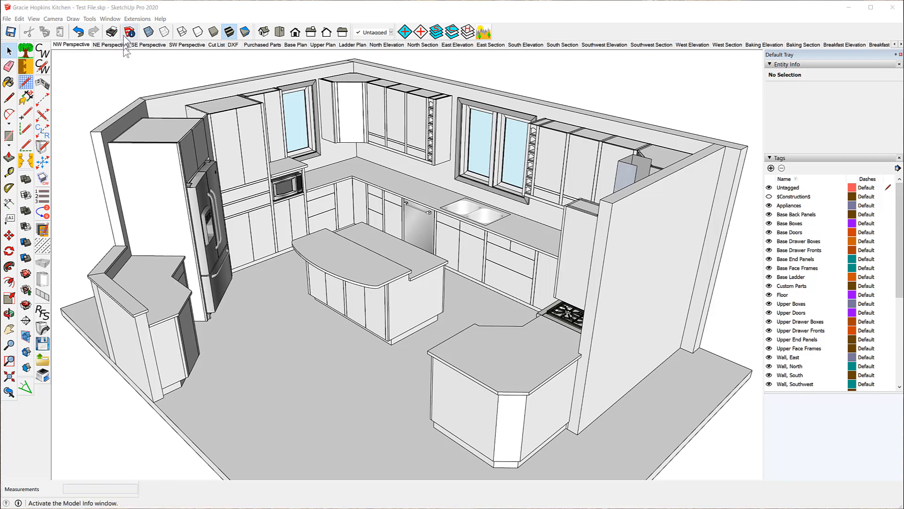
{"action": "left_click", "coordinate": [651, 44]}
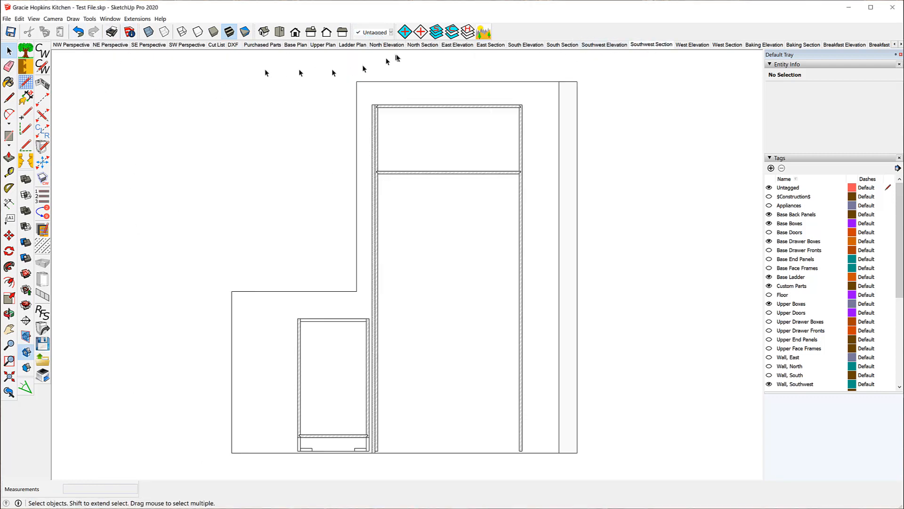
{"action": "left_click", "coordinate": [454, 45]}
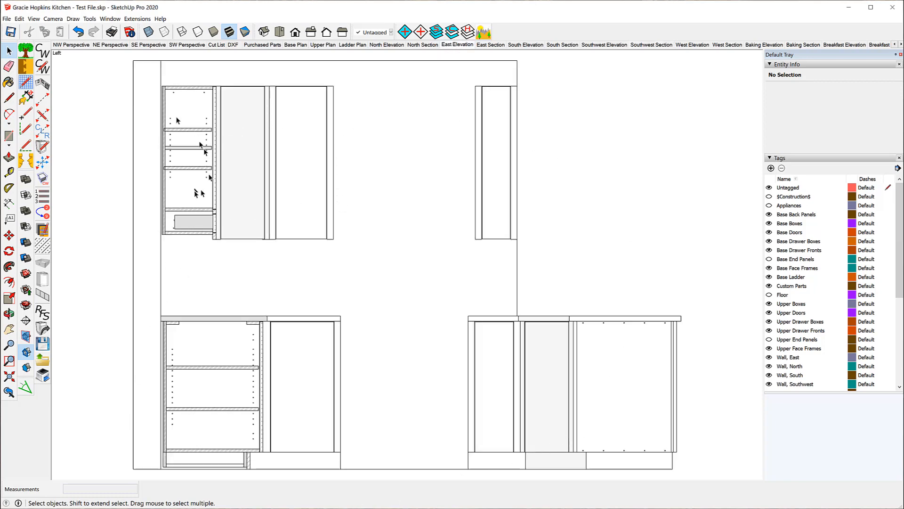
{"action": "left_click", "coordinate": [81, 45]}
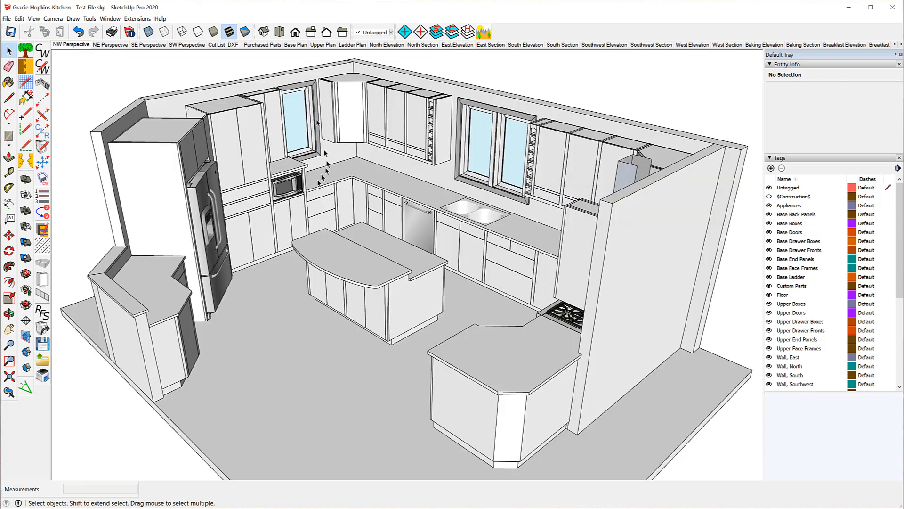
{"action": "left_click", "coordinate": [6, 19]}
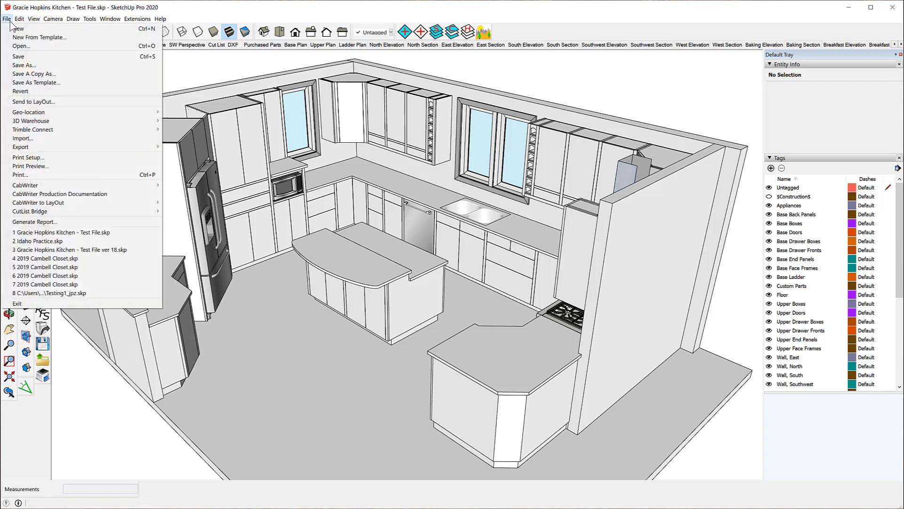
{"action": "mouse_move", "coordinate": [78, 195]}
{"action": "left_click", "coordinate": [428, 167]}
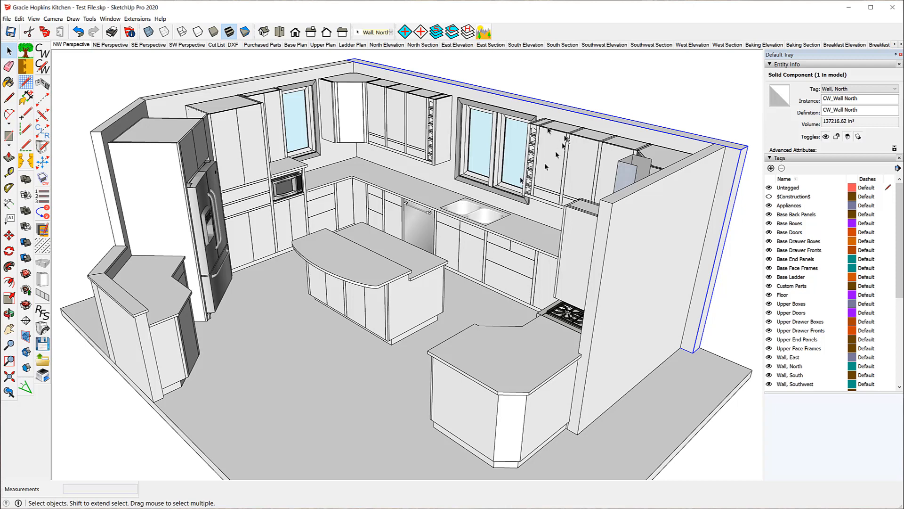
{"action": "left_click", "coordinate": [583, 85]}
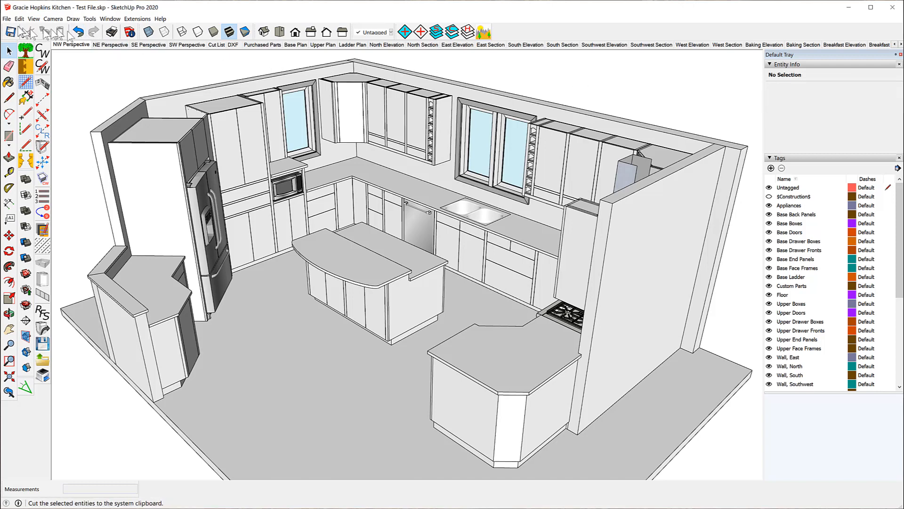
View the CutList Bridge Sheet Optimization settings briefly and close them.
{"action": "left_click", "coordinate": [7, 19]}
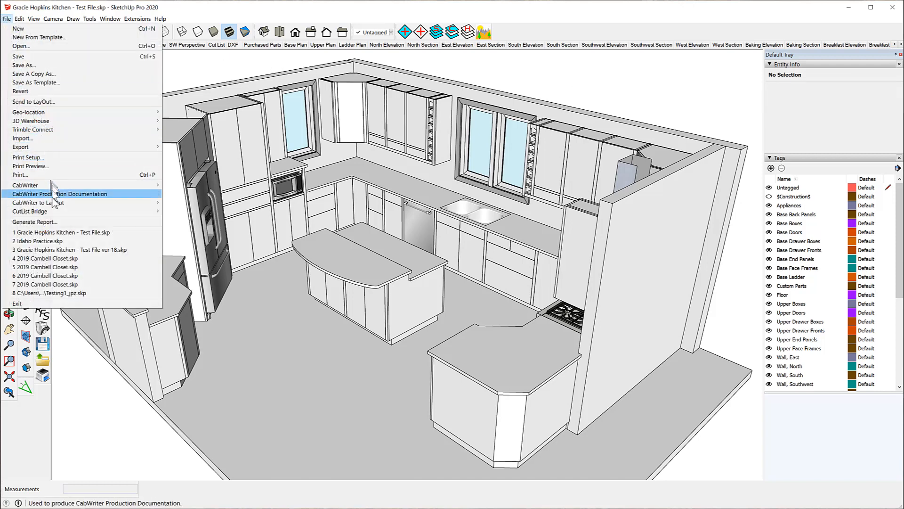
{"action": "mouse_move", "coordinate": [51, 211]}
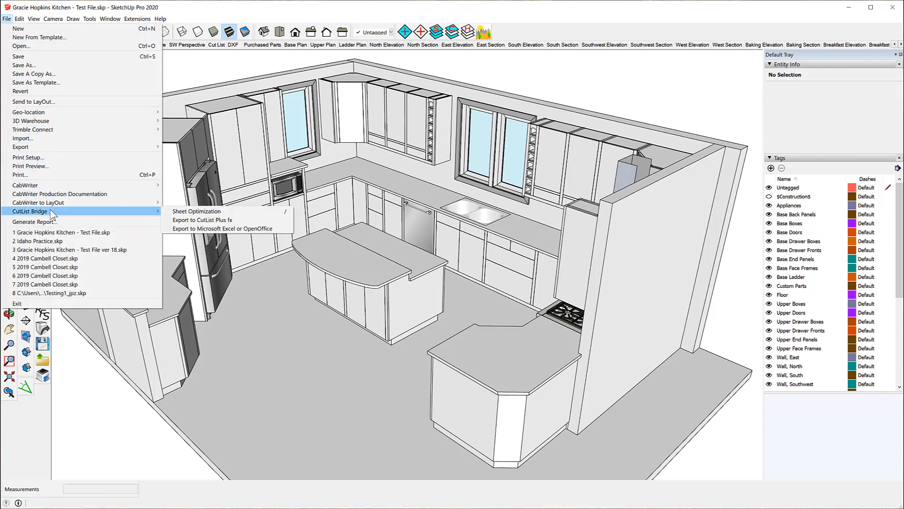
{"action": "left_click", "coordinate": [193, 211]}
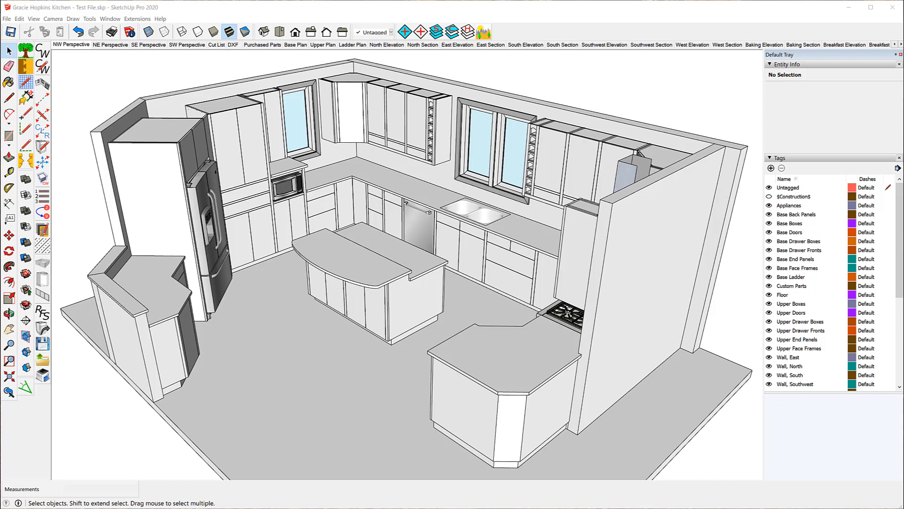
{"action": "left_click_drag", "start_coordinate": [828, 137], "coordinate": [405, 149]}
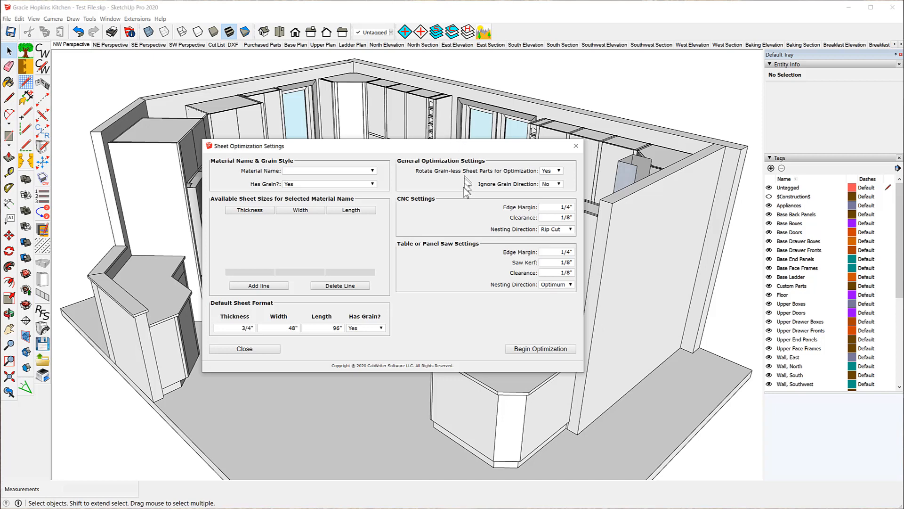
{"action": "left_click", "coordinate": [576, 146]}
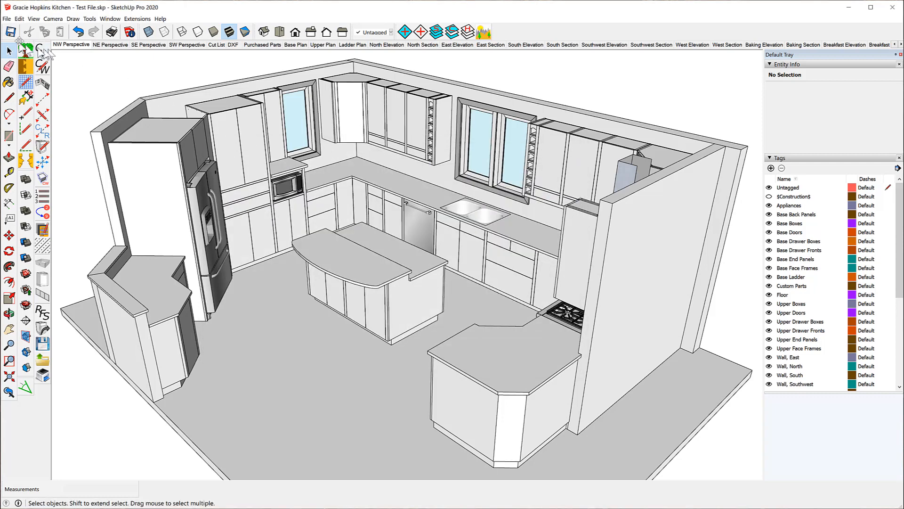
Open the CutList Bridge Sheet Optimization settings with nothing selected in the model.
{"action": "left_click", "coordinate": [7, 19]}
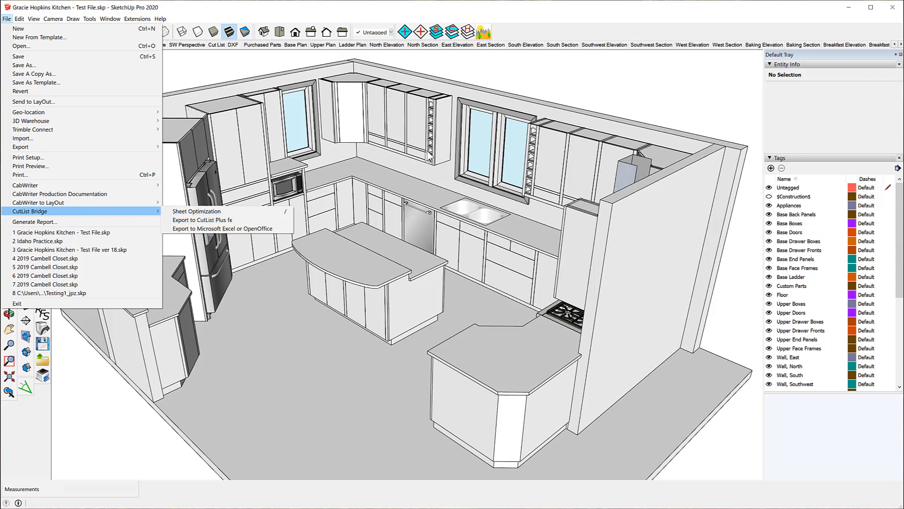
{"action": "left_click", "coordinate": [429, 127]}
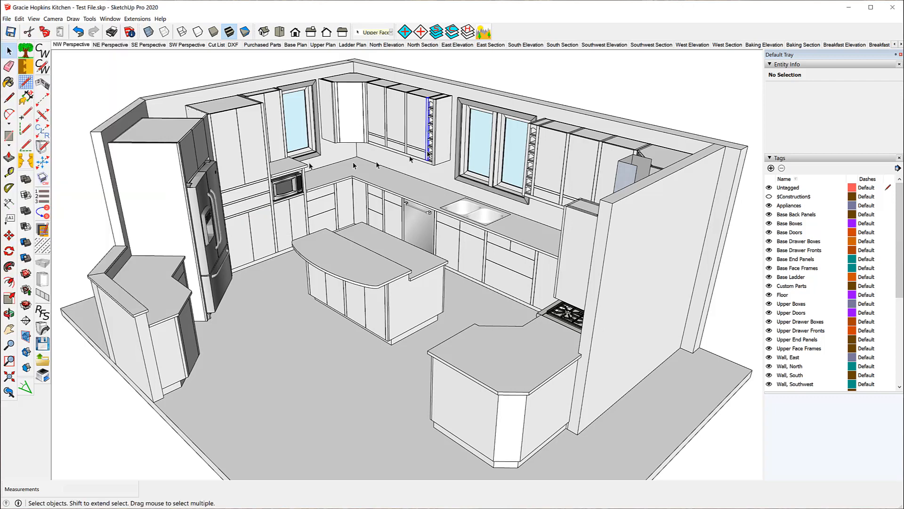
{"action": "left_click", "coordinate": [553, 83]}
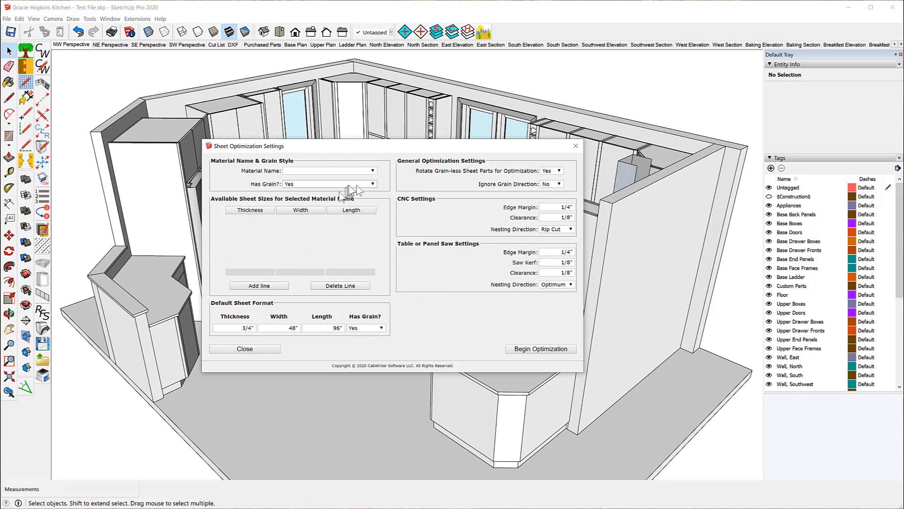
Examine the available material names, the Has Grain options and the sheet sizes stored for Maple Plywood - Pre-Finished.
{"action": "left_click", "coordinate": [374, 172]}
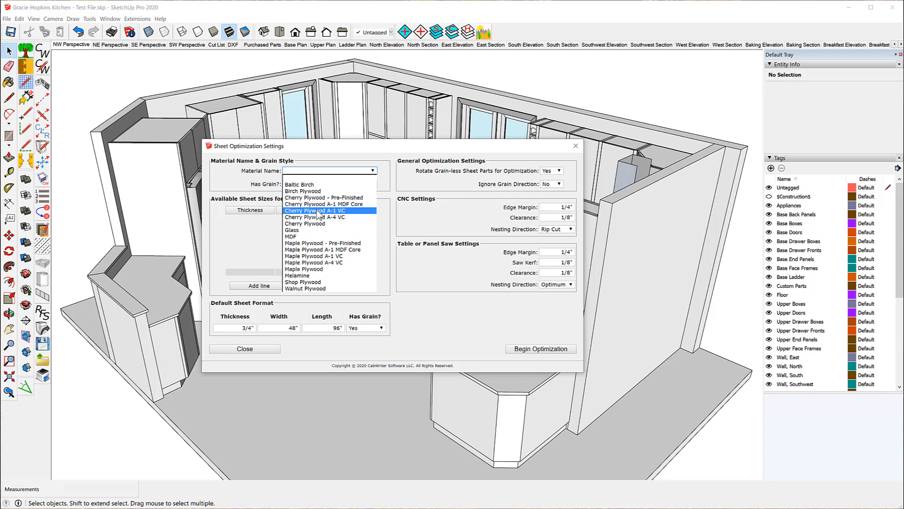
{"action": "left_click", "coordinate": [225, 185]}
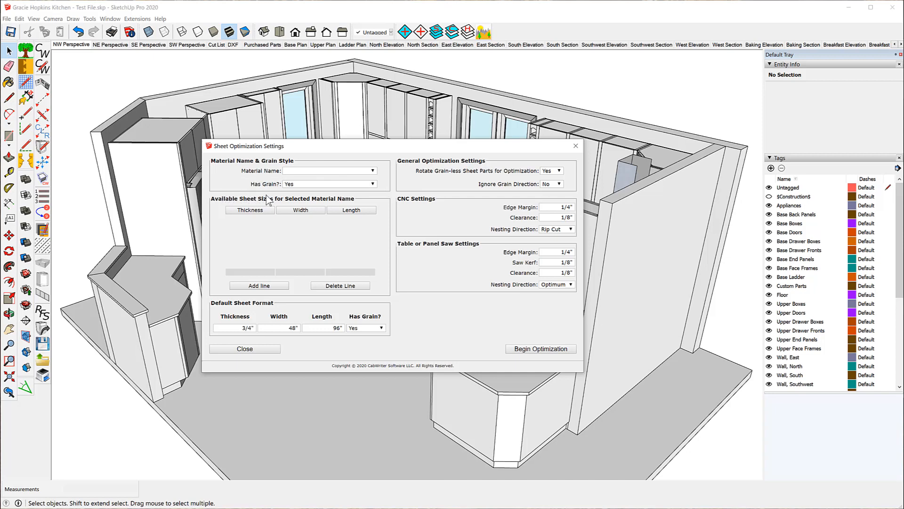
{"action": "left_click", "coordinate": [372, 171]}
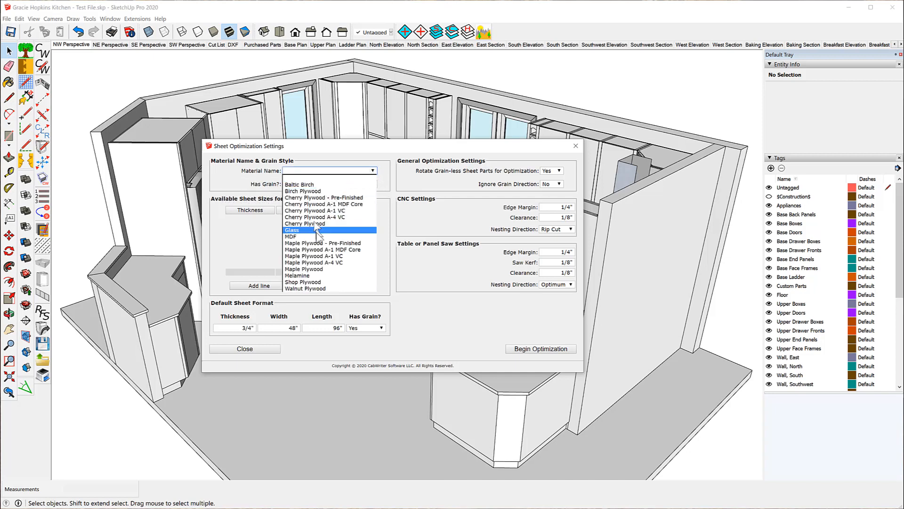
{"action": "left_click", "coordinate": [223, 173]}
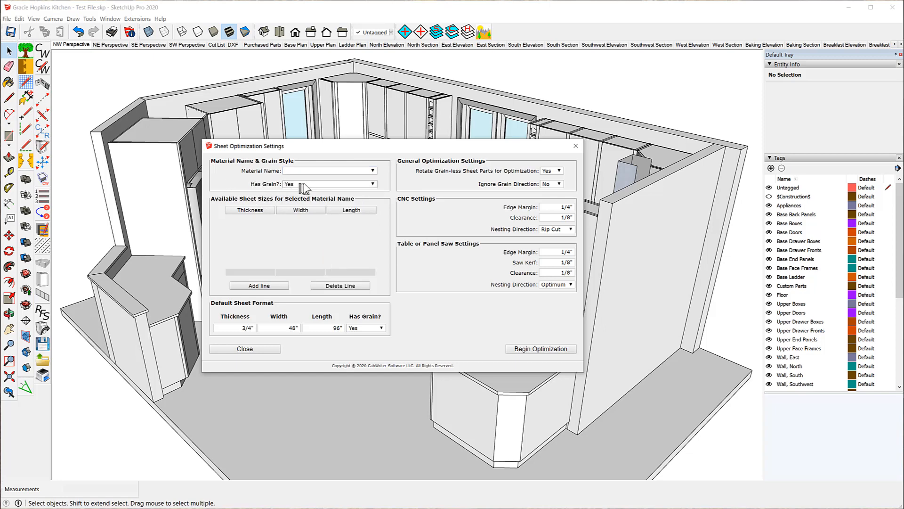
{"action": "left_click", "coordinate": [373, 183]}
{"action": "left_click", "coordinate": [373, 183]}
{"action": "left_click", "coordinate": [373, 183]}
{"action": "left_click", "coordinate": [373, 184]}
{"action": "left_click", "coordinate": [373, 171]}
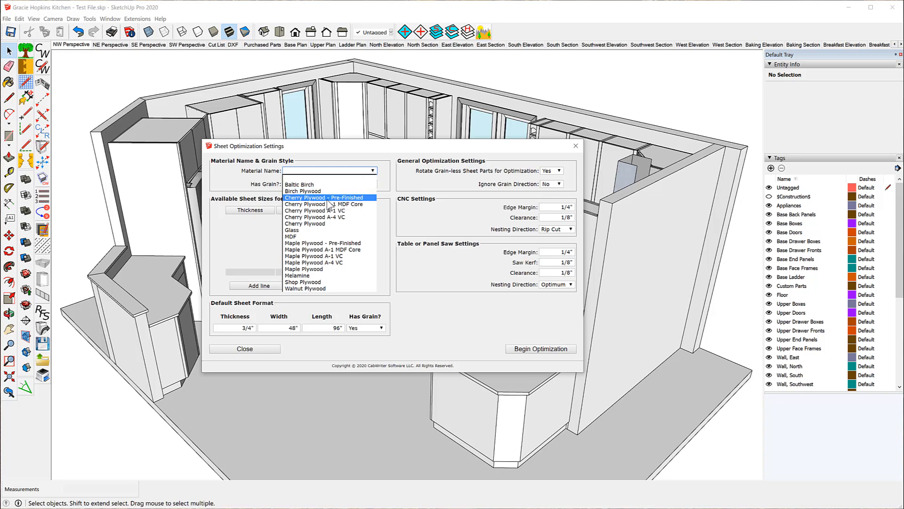
{"action": "left_click", "coordinate": [338, 244]}
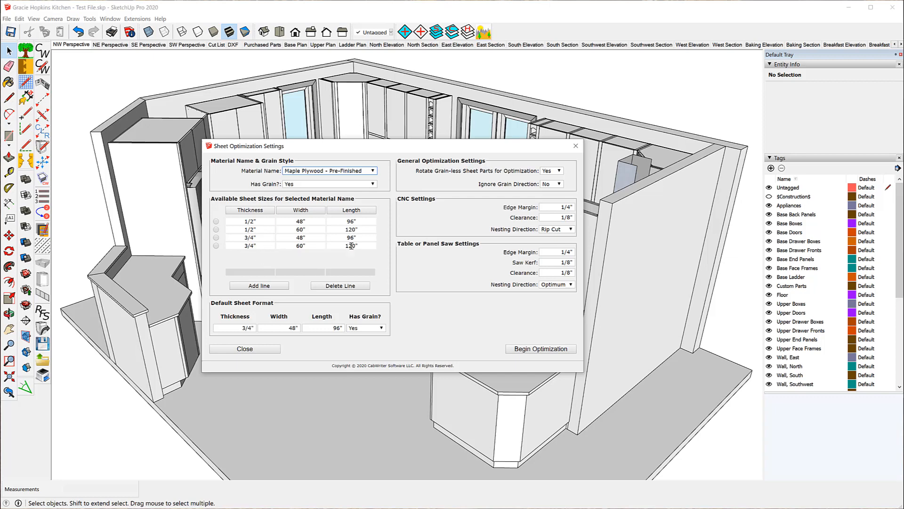
Define a sheet size for Cherry Plywood - Pre-Finished with 3/4" thickness, 48" width and 96" length.
{"action": "left_click", "coordinate": [373, 171]}
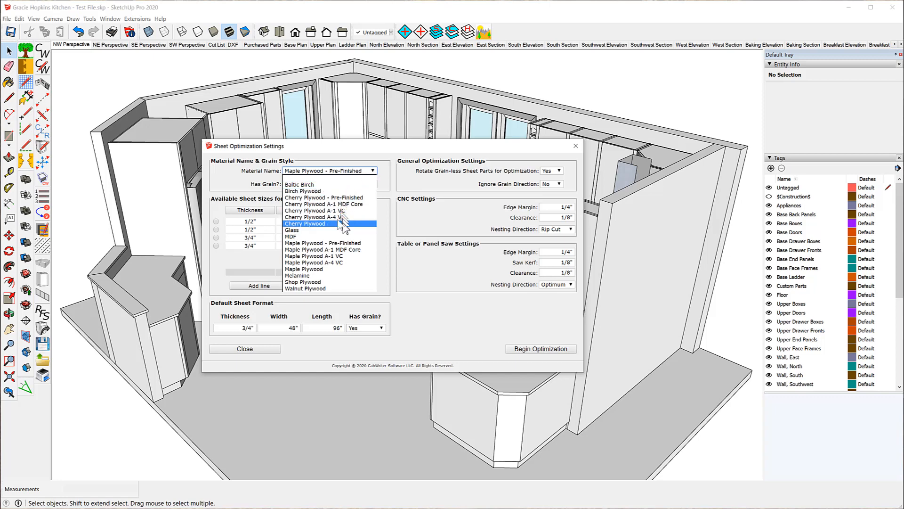
{"action": "left_click", "coordinate": [332, 198]}
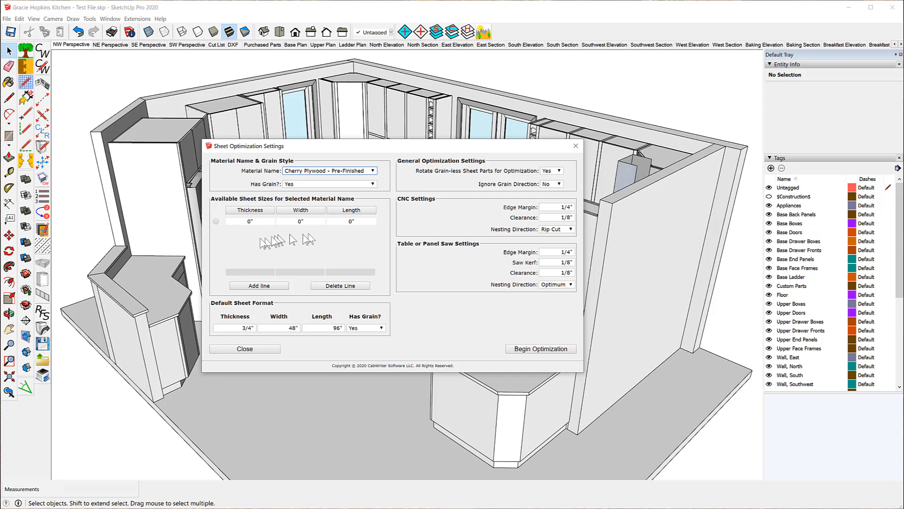
{"action": "left_click", "coordinate": [260, 221]}
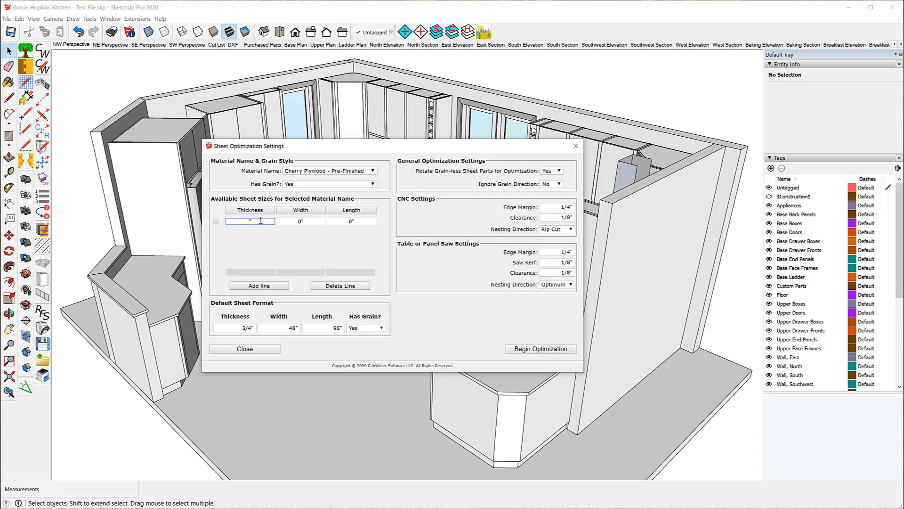
{"action": "type", "text": "3/4"}
{"action": "left_click", "coordinate": [287, 221]}
{"action": "type", "text": "48"}
{"action": "left_click", "coordinate": [352, 220]}
{"action": "key", "text": "BackSpace"}
{"action": "type", "text": "96"}
Compare the sheet sizes stored for Maple Plywood - Pre-Finished with those for Cherry Plywood - Pre-Finished.
{"action": "left_click", "coordinate": [373, 171]}
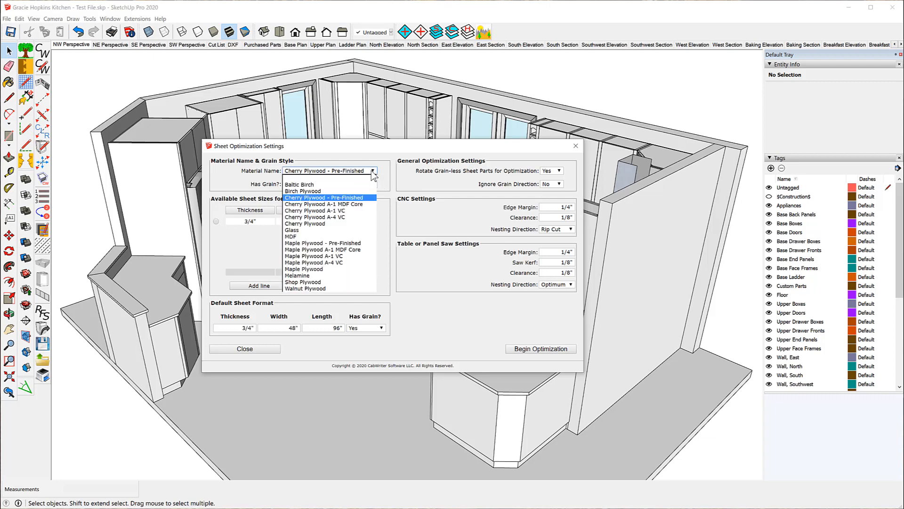
{"action": "left_click", "coordinate": [336, 243]}
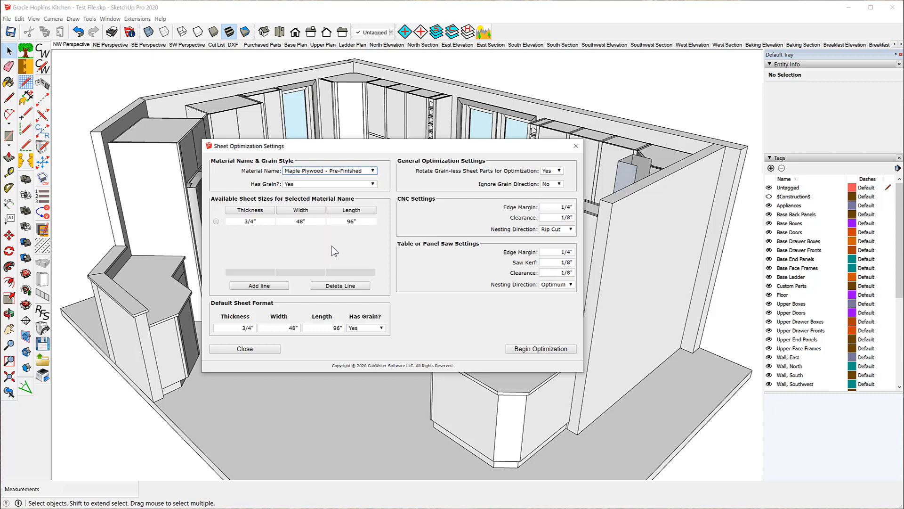
{"action": "left_click", "coordinate": [373, 171]}
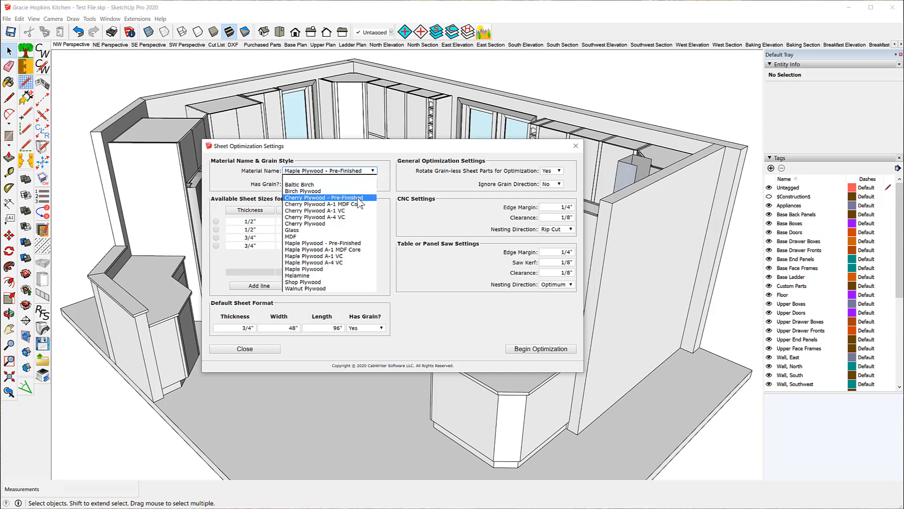
{"action": "left_click", "coordinate": [358, 199]}
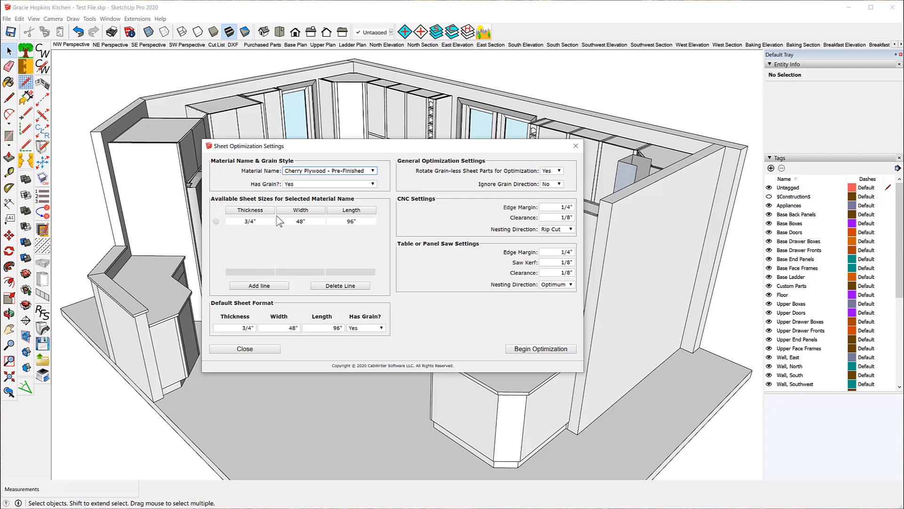
Add a second sheet size to Cherry Plywood - Pre-Finished with 1/2" thickness, 48" width and 96" length.
{"action": "left_click", "coordinate": [255, 286]}
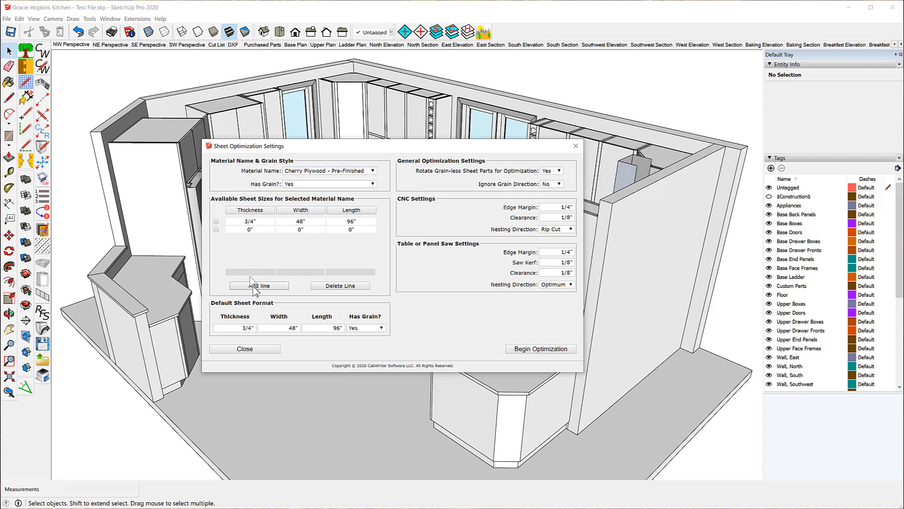
{"action": "left_click", "coordinate": [250, 229]}
{"action": "type", "text": "1/2"}
{"action": "left_click", "coordinate": [302, 229]}
{"action": "left_click_drag", "start_coordinate": [301, 230], "coordinate": [292, 227]}
{"action": "type", "text": "48"}
{"action": "double_click", "coordinate": [350, 229]}
{"action": "type", "text": "96"}
{"action": "left_click", "coordinate": [259, 242]}
Review the sheet sizes stored for MDF, Cherry Plywood - Pre-Finished and Maple Plywood - Pre-Finished.
{"action": "left_click", "coordinate": [373, 171]}
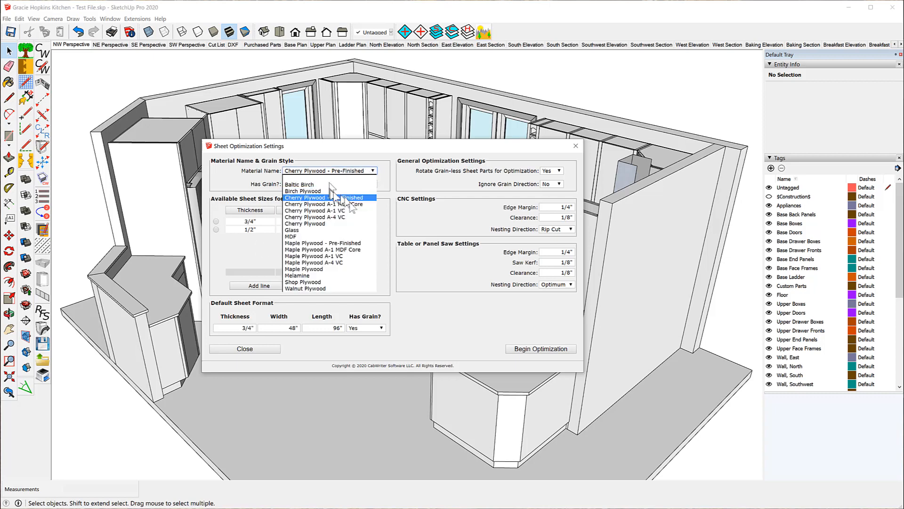
{"action": "left_click", "coordinate": [293, 237]}
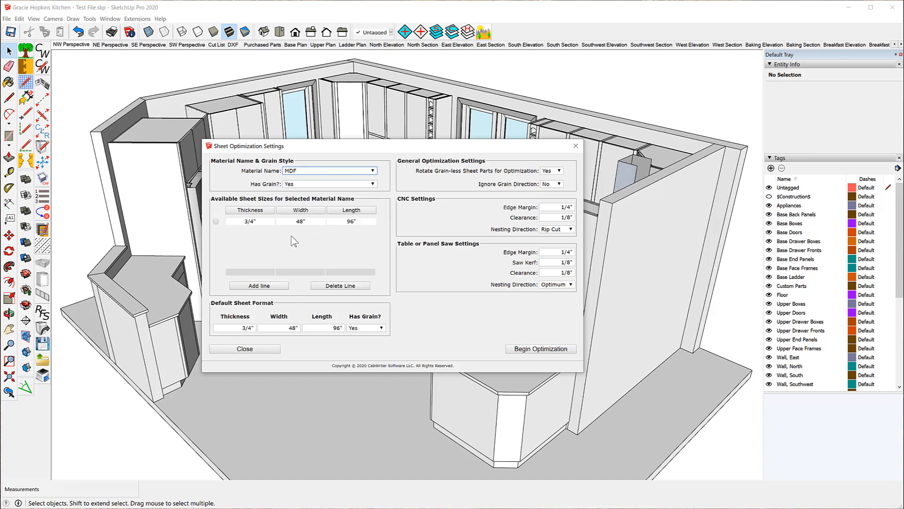
{"action": "left_click", "coordinate": [373, 171]}
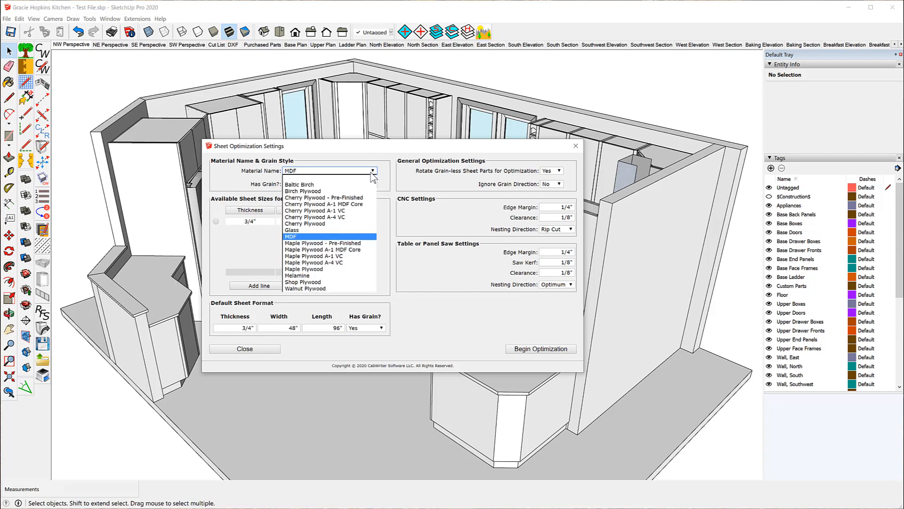
{"action": "left_click", "coordinate": [332, 198]}
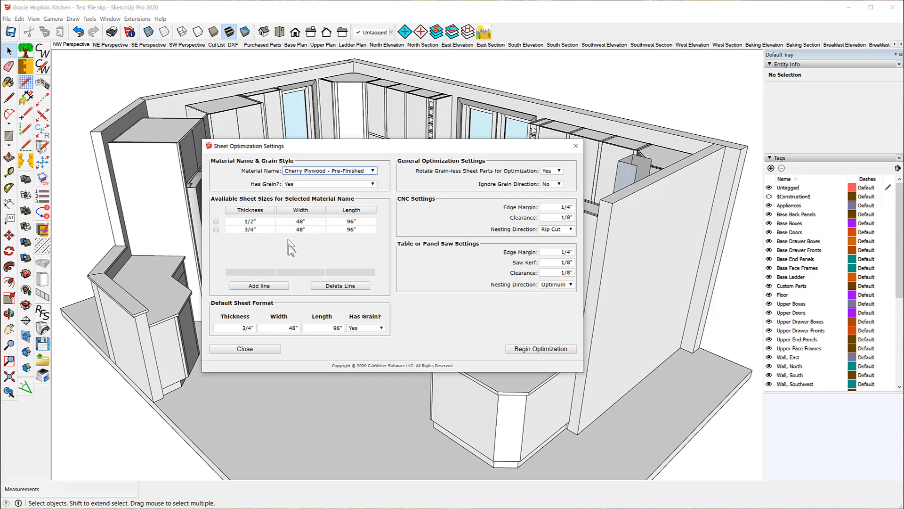
{"action": "left_click", "coordinate": [373, 171]}
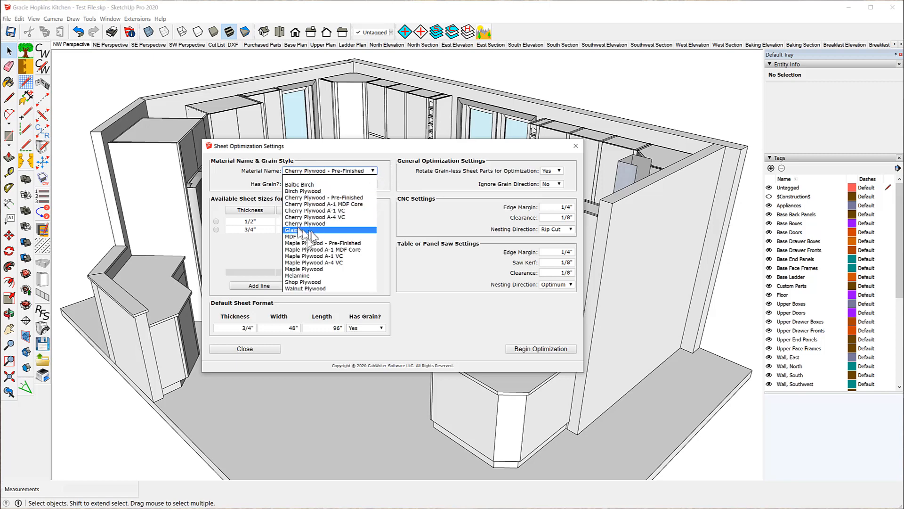
{"action": "left_click", "coordinate": [308, 243]}
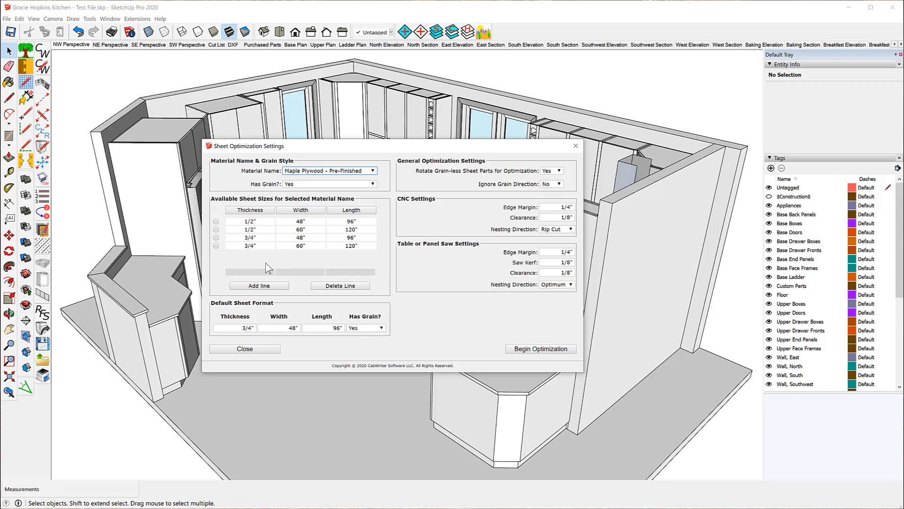
Delete the 1/2" and 3/4" sheet sizes measuring 60" x 120" from Maple Plywood - Pre-Finished.
{"action": "left_click", "coordinate": [216, 229]}
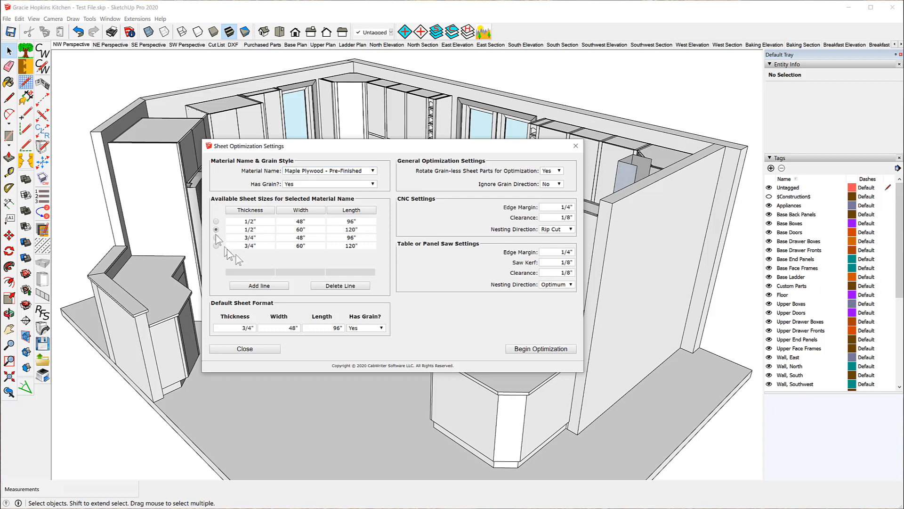
{"action": "left_click", "coordinate": [314, 286]}
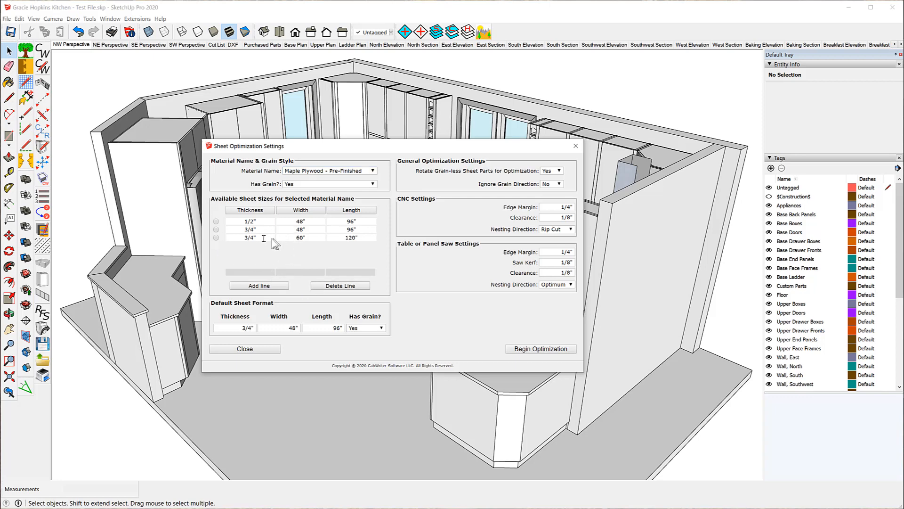
{"action": "left_click", "coordinate": [216, 238]}
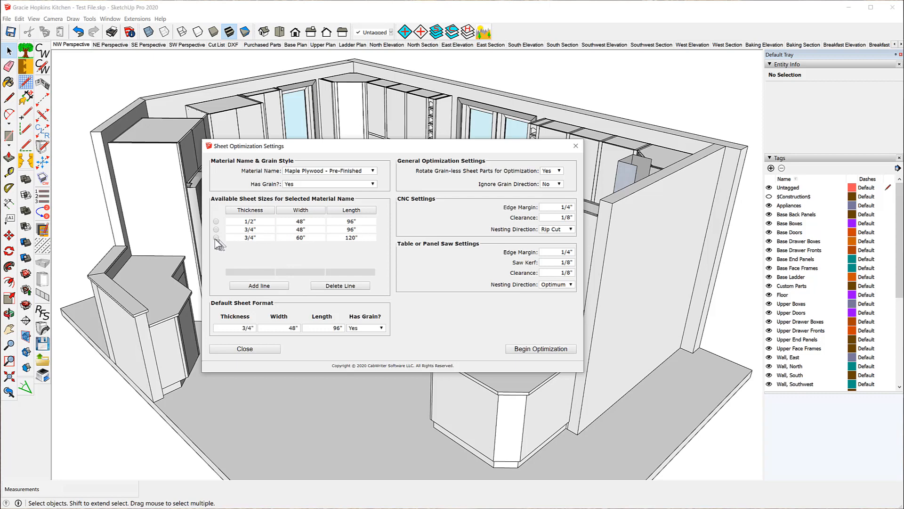
{"action": "left_click", "coordinate": [338, 286]}
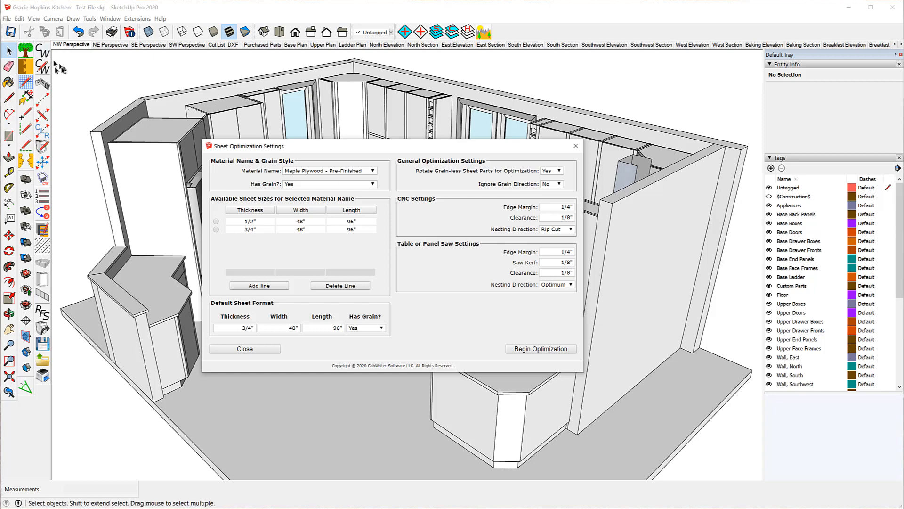
Open the CabWriter Settings and review the CNC Setup values, including the drill and cutting bit tables.
{"action": "left_click", "coordinate": [44, 68]}
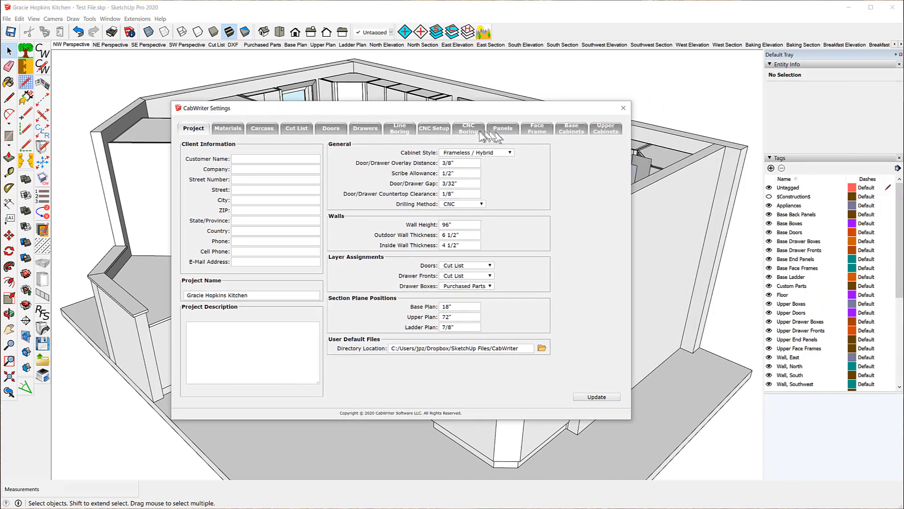
{"action": "left_click", "coordinate": [434, 132]}
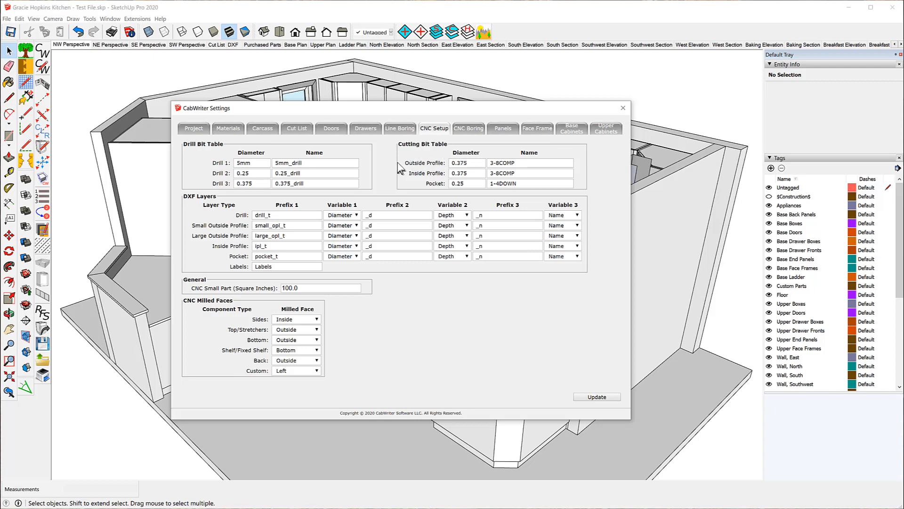
{"action": "left_click_drag", "start_coordinate": [482, 108], "coordinate": [496, 106]}
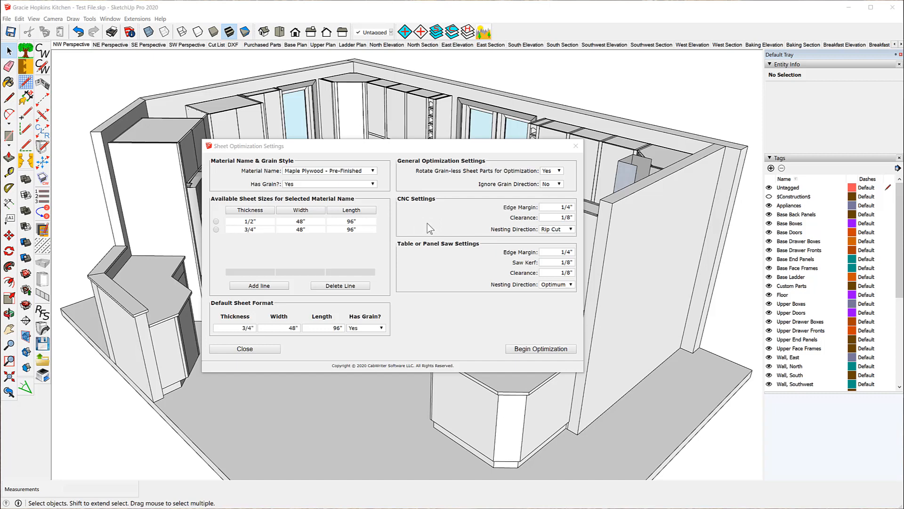
Set the CNC nesting direction to Optimum, and switch the table or panel saw's nesting direction to Rip Cut and back to Optimum.
{"action": "left_click", "coordinate": [571, 229]}
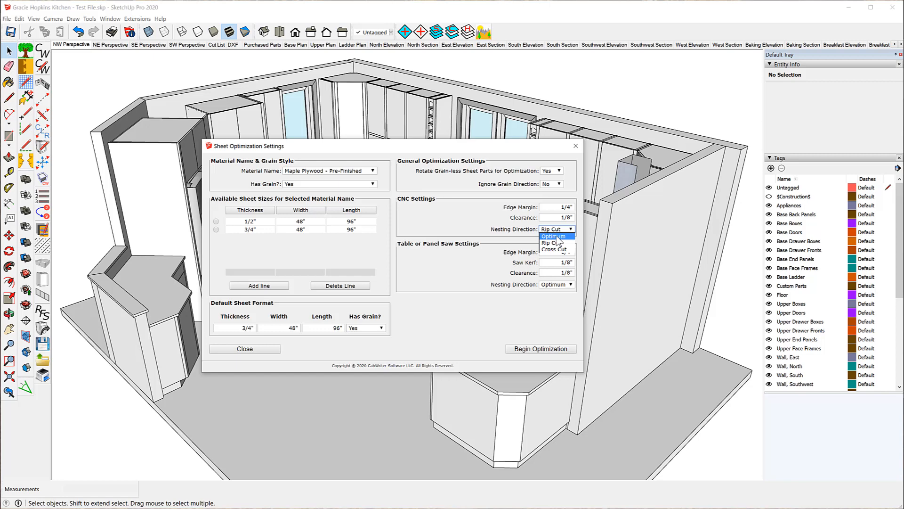
{"action": "left_click", "coordinate": [557, 236]}
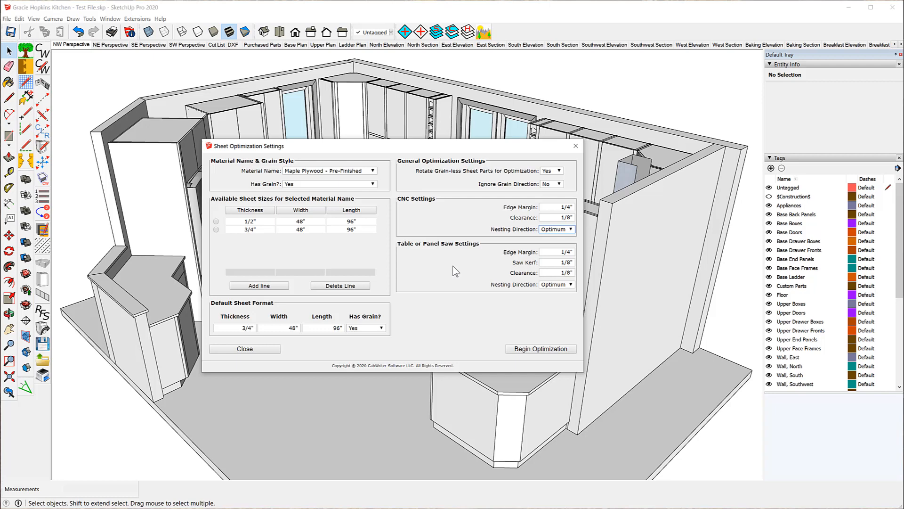
{"action": "left_click", "coordinate": [571, 284]}
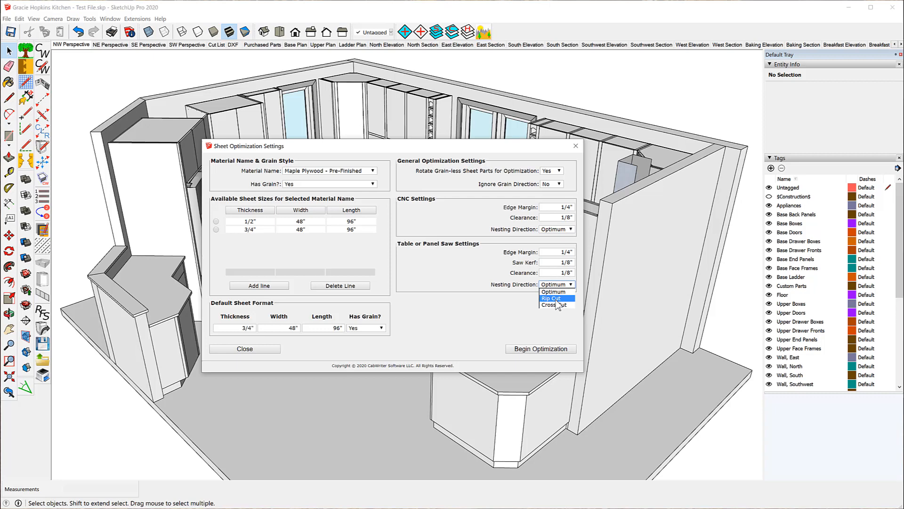
{"action": "left_click", "coordinate": [556, 299]}
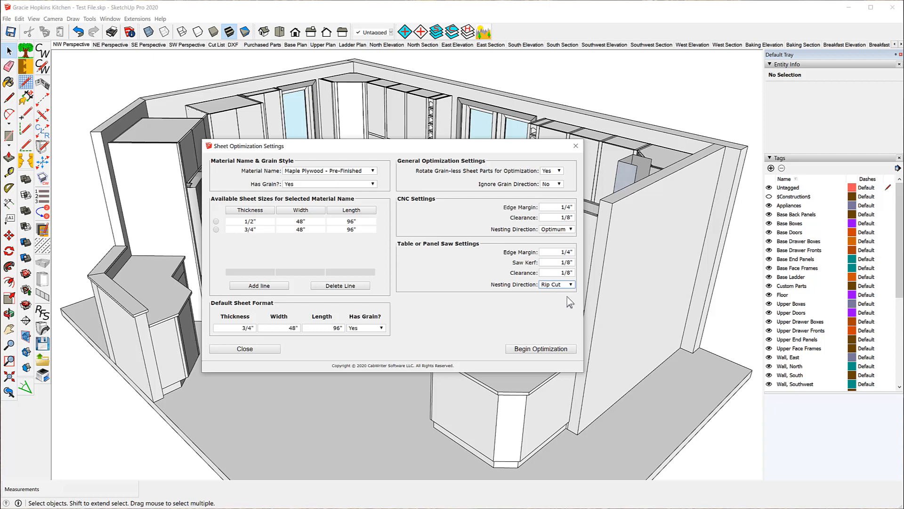
{"action": "left_click", "coordinate": [570, 285]}
{"action": "left_click", "coordinate": [567, 292]}
Begin the sheet optimization, and show the Cut List scene with the settings dialog moved off the cabinets.
{"action": "left_click", "coordinate": [544, 350]}
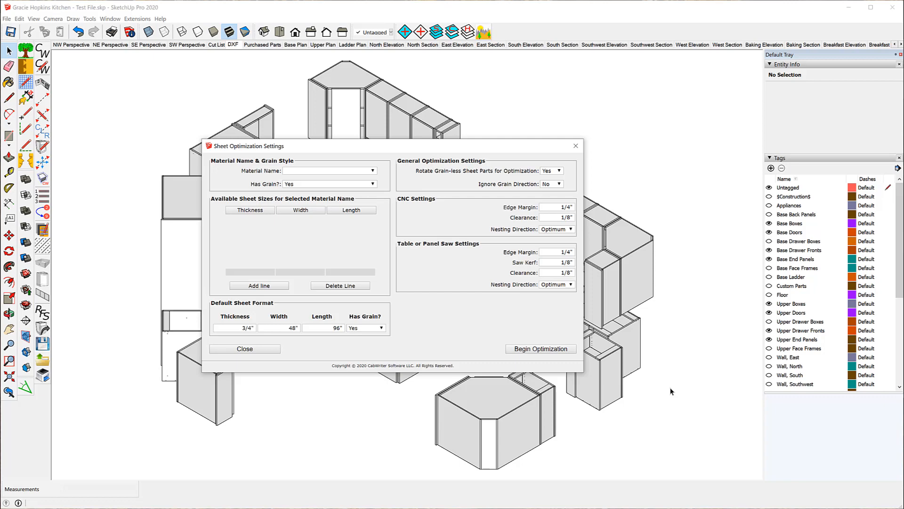
{"action": "left_click", "coordinate": [217, 45]}
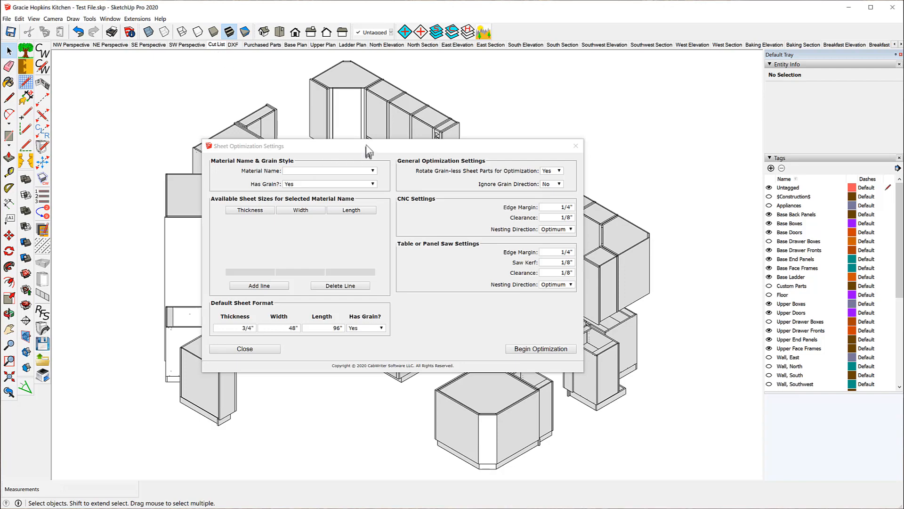
{"action": "left_click_drag", "start_coordinate": [364, 148], "coordinate": [421, 221]}
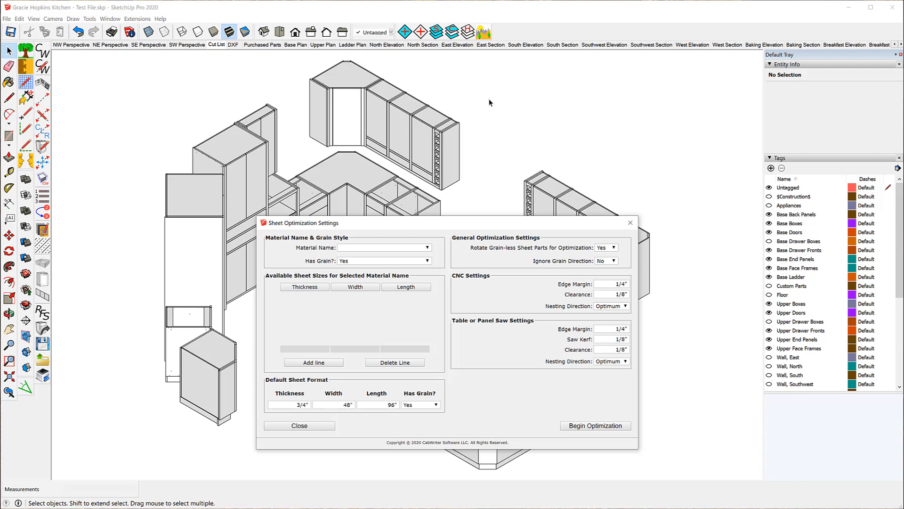
{"action": "left_click", "coordinate": [593, 426]}
Examine the kitchen cabinets in the Cut List scene, both as an overview and close up.
{"action": "scroll", "coordinate": [301, 95], "scroll_direction": "down", "scroll_amount": 3}
{"action": "scroll", "coordinate": [301, 95], "scroll_direction": "down", "scroll_amount": 2}
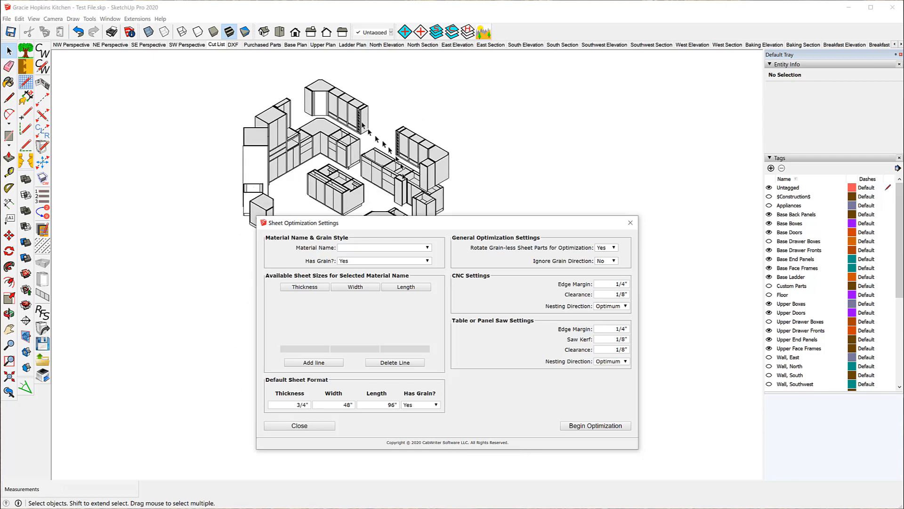
{"action": "scroll", "coordinate": [384, 207], "scroll_direction": "up", "scroll_amount": 5}
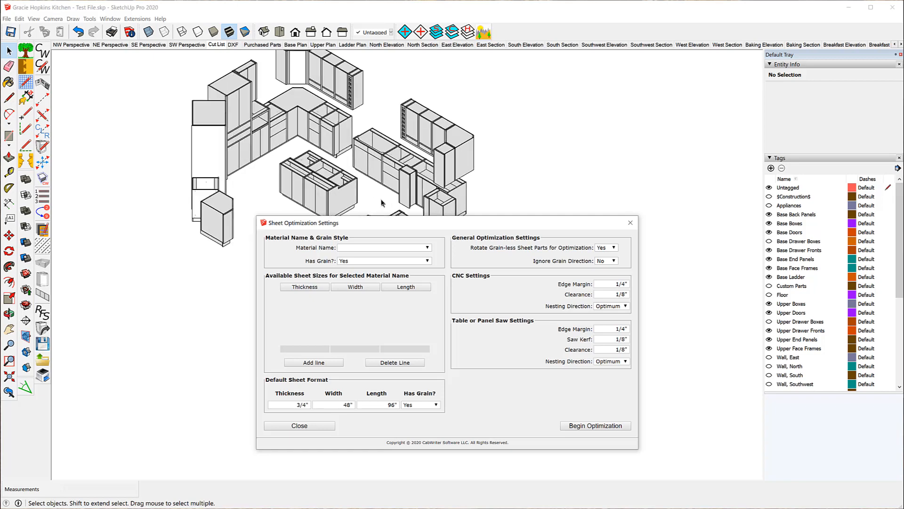
{"action": "scroll", "coordinate": [376, 190], "scroll_direction": "up", "scroll_amount": 2}
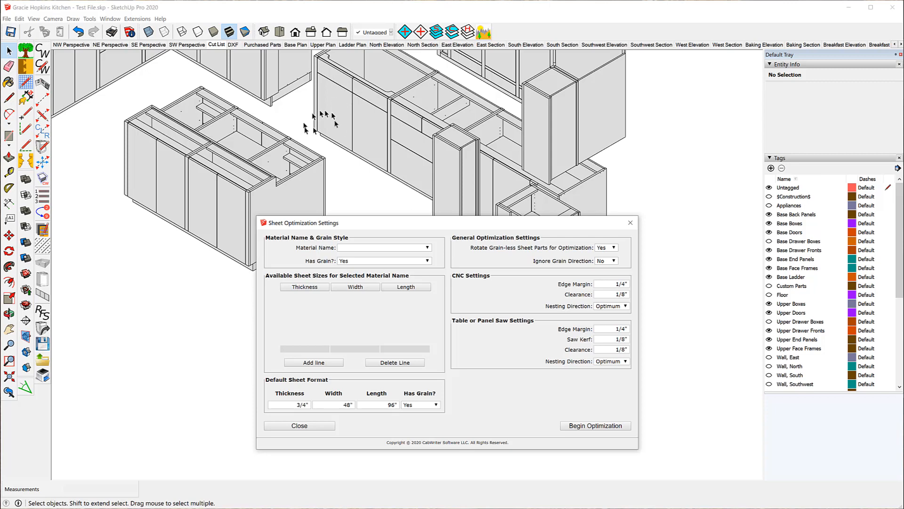
{"action": "scroll", "coordinate": [288, 94], "scroll_direction": "down", "scroll_amount": 5}
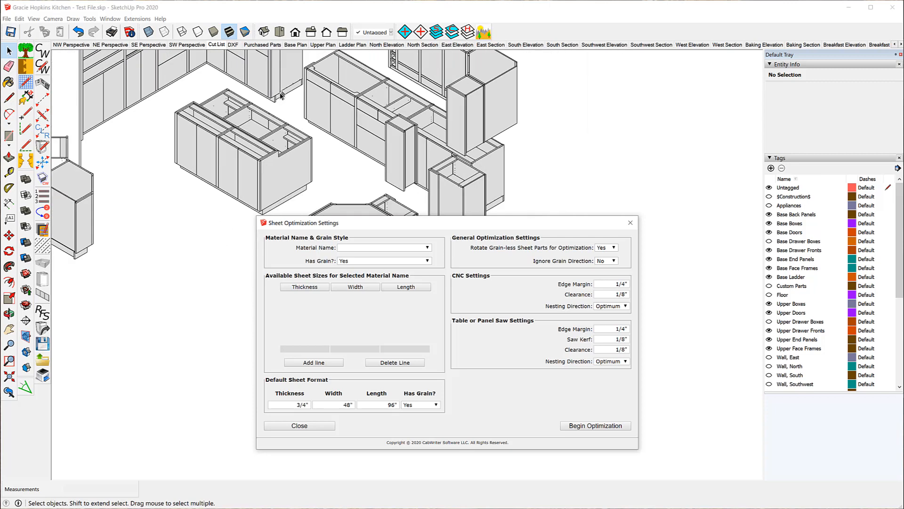
{"action": "scroll", "coordinate": [282, 111], "scroll_direction": "down", "scroll_amount": 2}
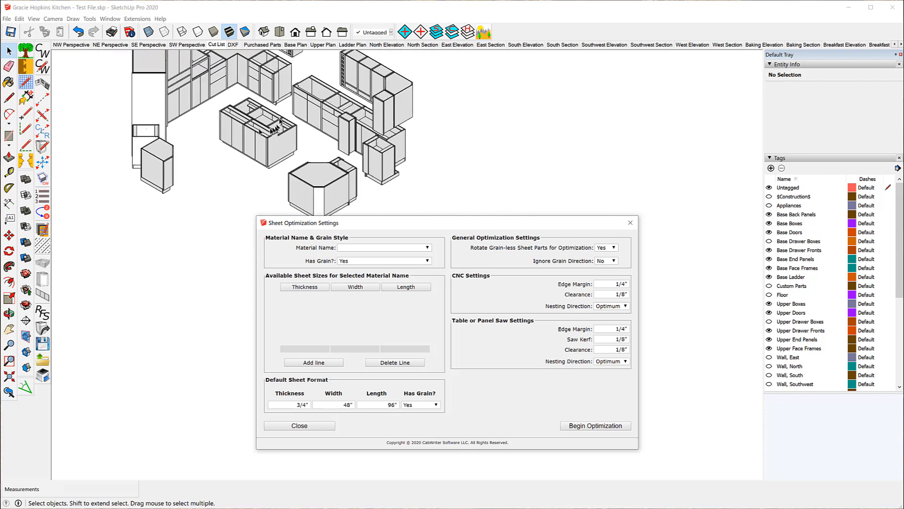
{"action": "scroll", "coordinate": [240, 174], "scroll_direction": "down", "scroll_amount": 2}
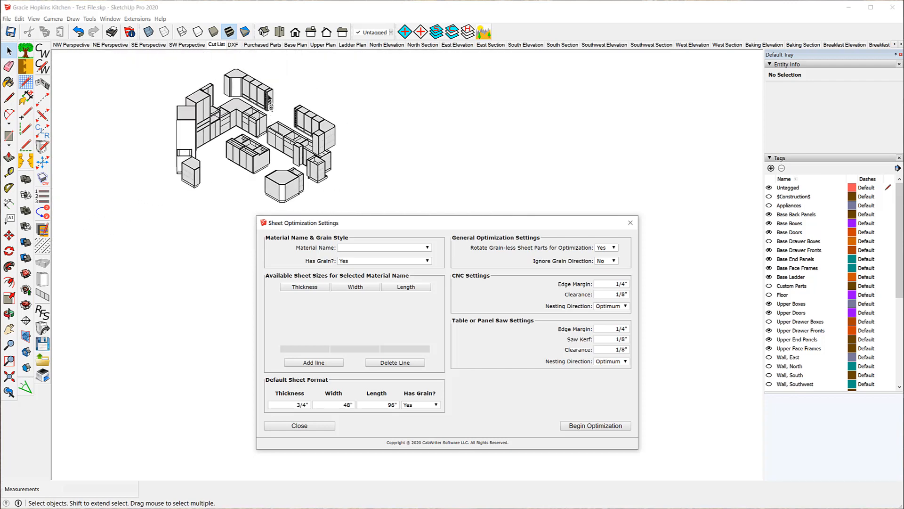
{"action": "scroll", "coordinate": [266, 94], "scroll_direction": "up", "scroll_amount": 4}
{"action": "scroll", "coordinate": [265, 95], "scroll_direction": "up", "scroll_amount": 3}
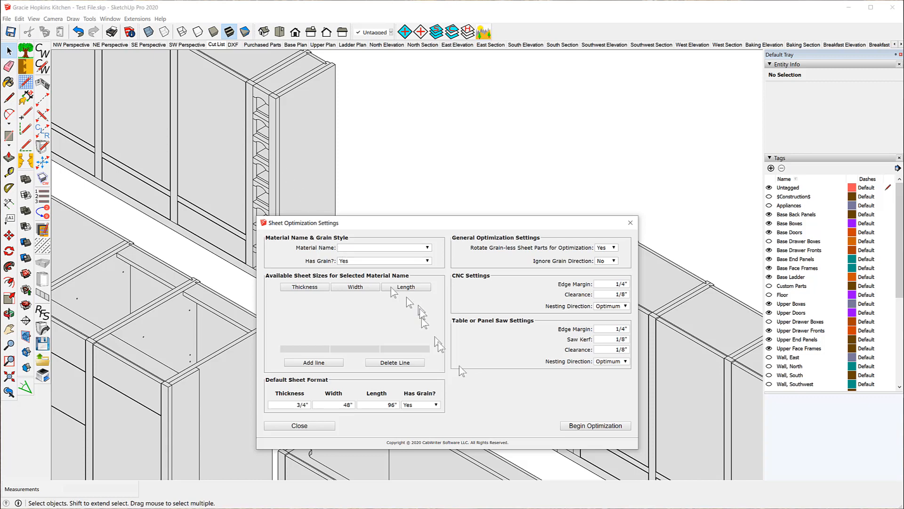
Run the sheet optimization and display the diagrams for Maple Plywood in the 3/4" x 48" x 96" format.
{"action": "left_click", "coordinate": [587, 426]}
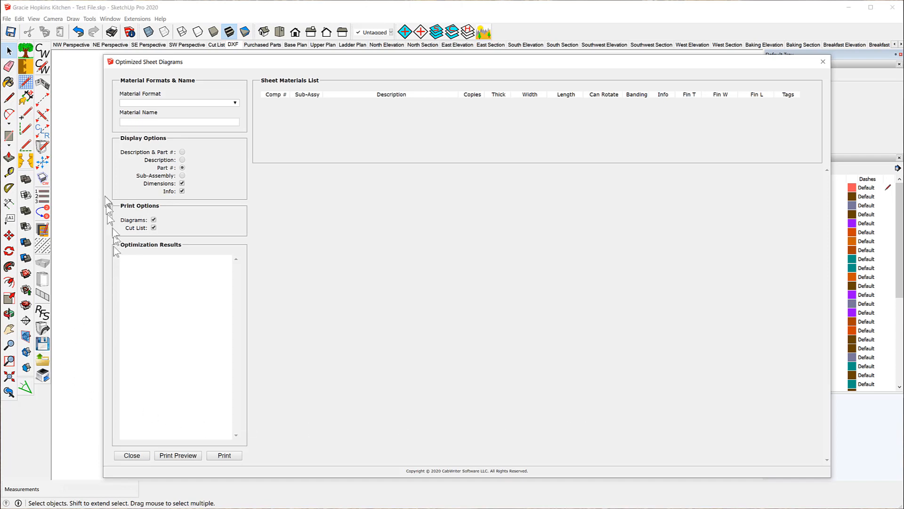
{"action": "left_click", "coordinate": [234, 103]}
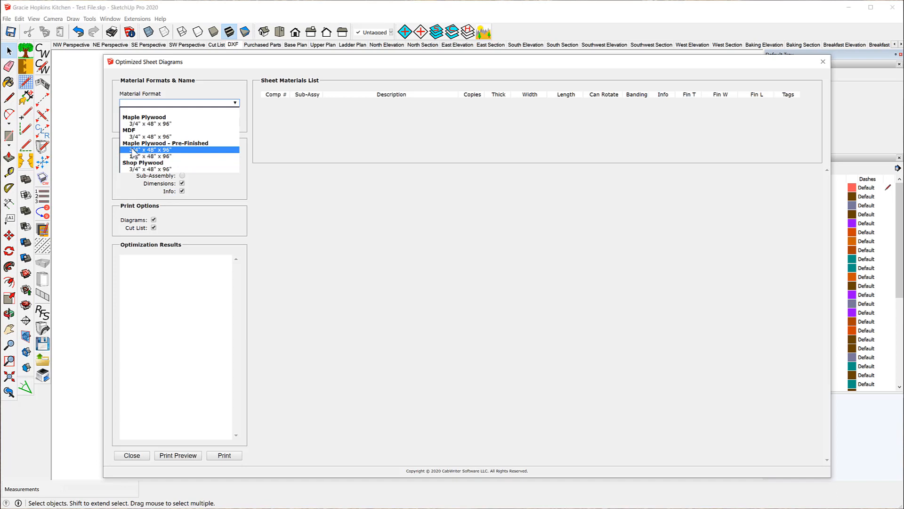
{"action": "left_click", "coordinate": [143, 124]}
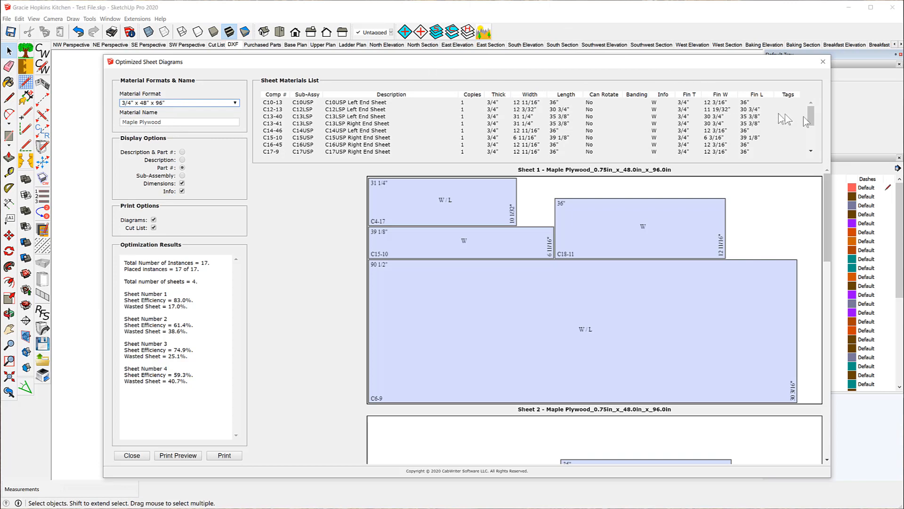
Examine the sheet materials list and all nested sheet diagrams for the 3/4" Maple Plywood.
{"action": "left_click_drag", "start_coordinate": [811, 118], "coordinate": [816, 143]}
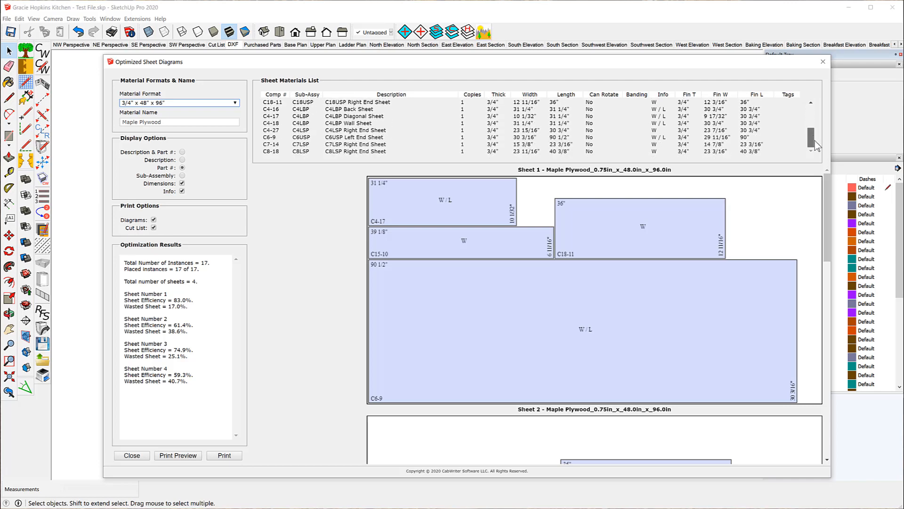
{"action": "left_click_drag", "start_coordinate": [815, 141], "coordinate": [810, 108]}
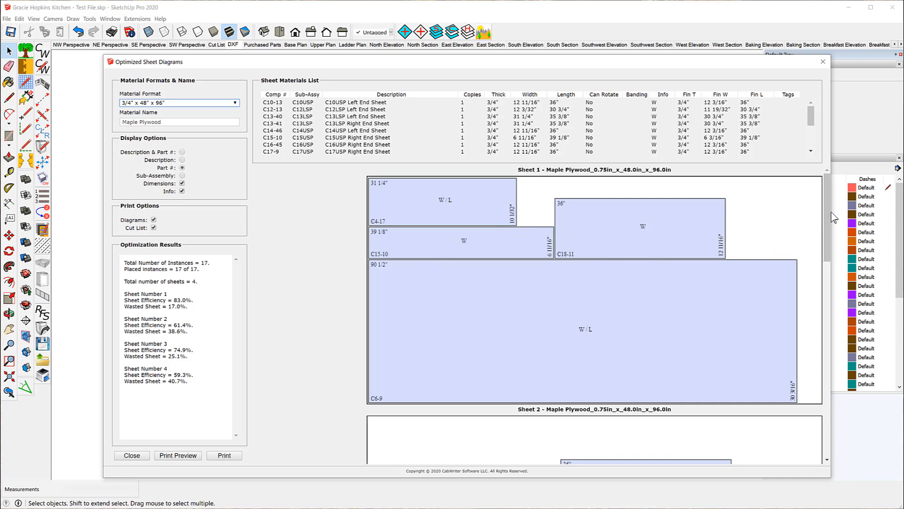
{"action": "mouse_move", "coordinate": [831, 217]}
{"action": "left_mouse_down"}
{"action": "mouse_move", "coordinate": [864, 438]}
{"action": "mouse_move", "coordinate": [832, 400]}
{"action": "mouse_move", "coordinate": [824, 351]}
{"action": "mouse_move", "coordinate": [825, 219]}
{"action": "left_mouse_up"}
{"action": "scroll", "coordinate": [527, 259], "scroll_direction": "down", "scroll_amount": 10}
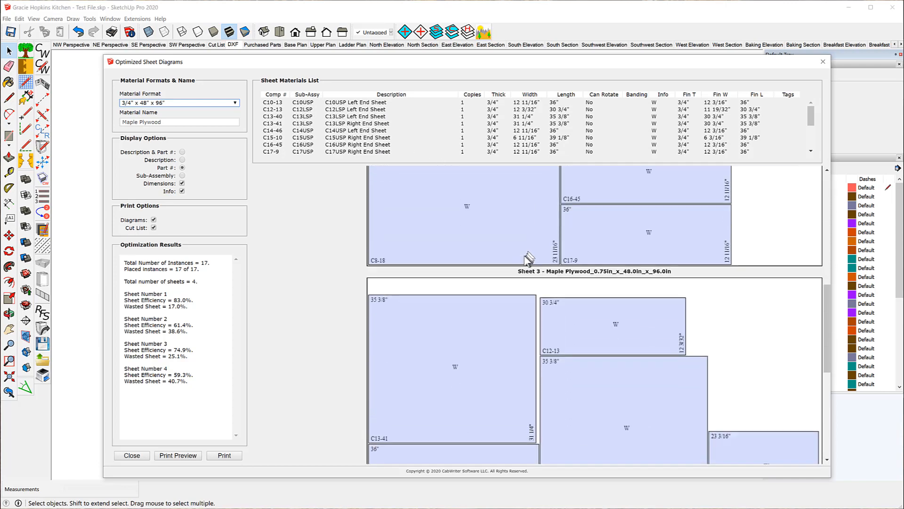
{"action": "scroll", "coordinate": [527, 259], "scroll_direction": "down", "scroll_amount": 3}
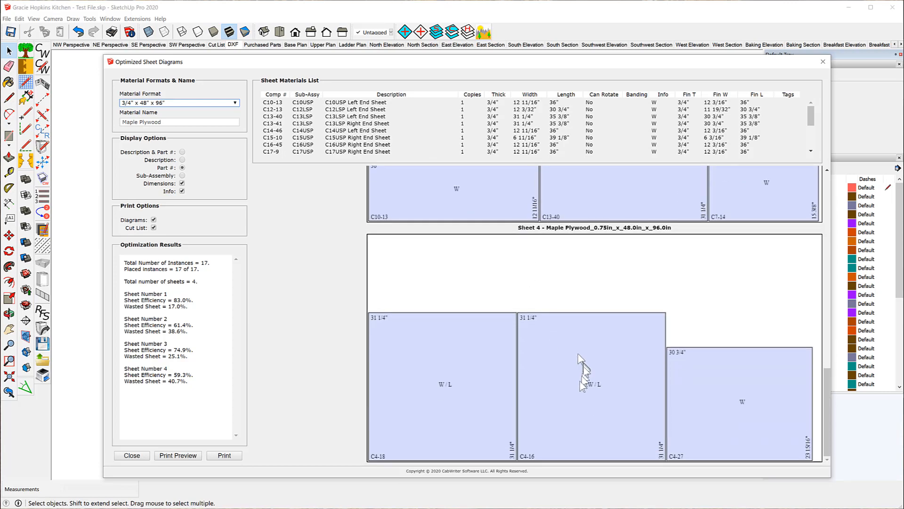
{"action": "scroll", "coordinate": [560, 371], "scroll_direction": "up", "scroll_amount": 13}
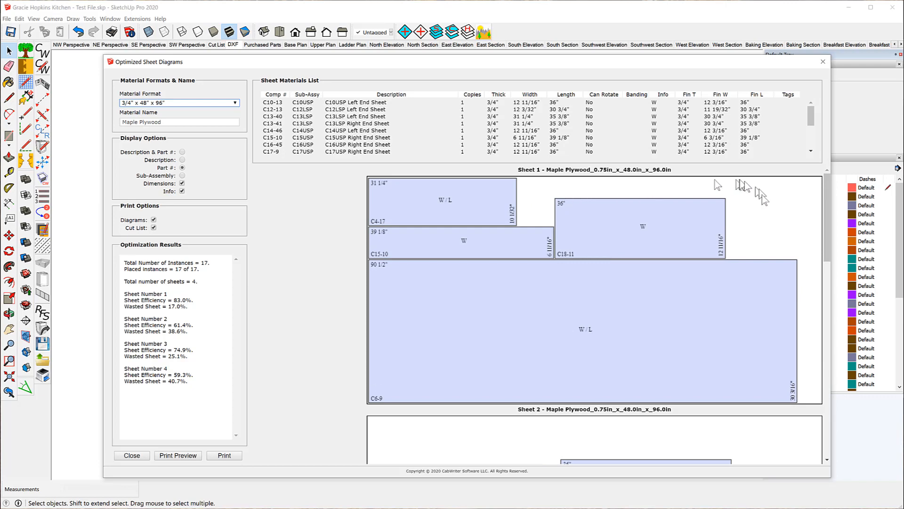
{"action": "scroll", "coordinate": [534, 332], "scroll_direction": "down", "scroll_amount": 10}
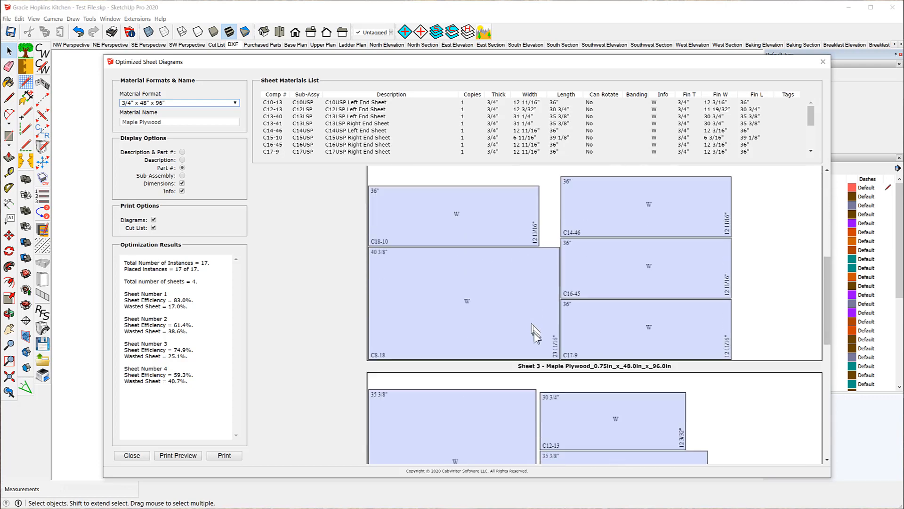
{"action": "scroll", "coordinate": [539, 339], "scroll_direction": "up", "scroll_amount": 7}
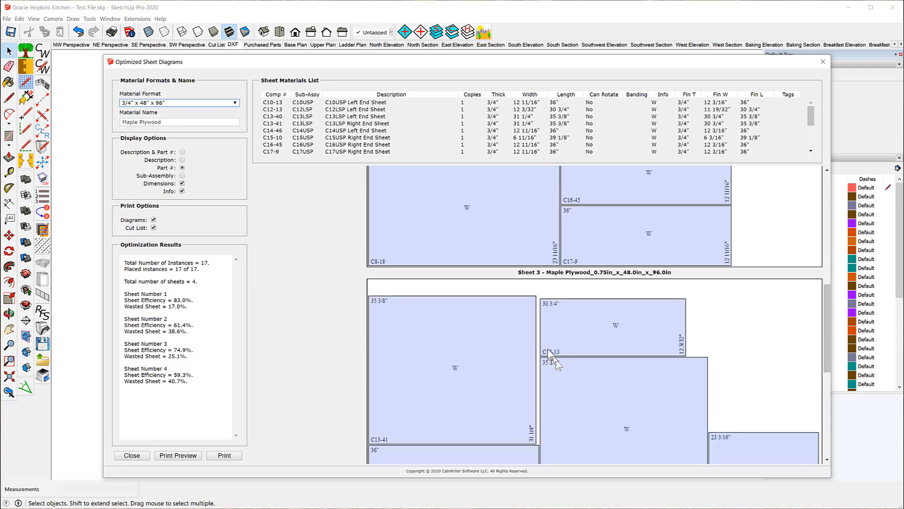
{"action": "scroll", "coordinate": [549, 353], "scroll_direction": "up", "scroll_amount": 2}
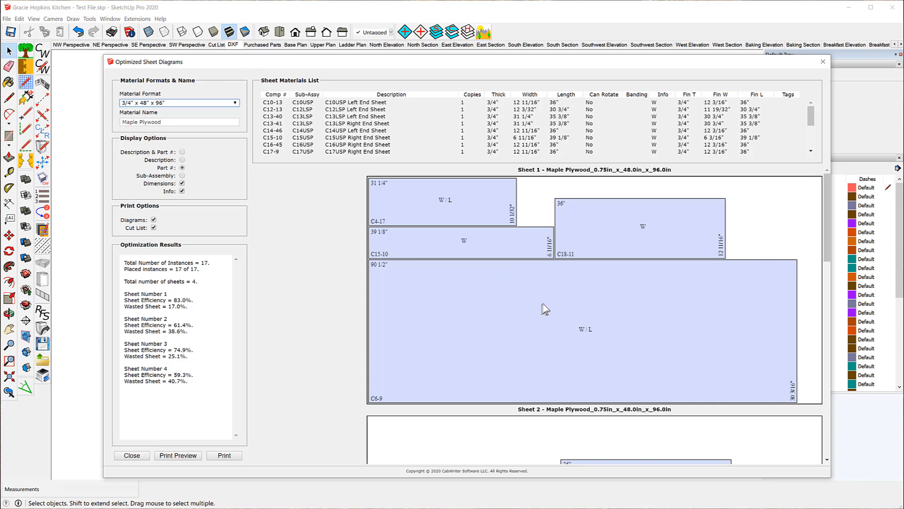
{"action": "scroll", "coordinate": [543, 308], "scroll_direction": "down", "scroll_amount": 10}
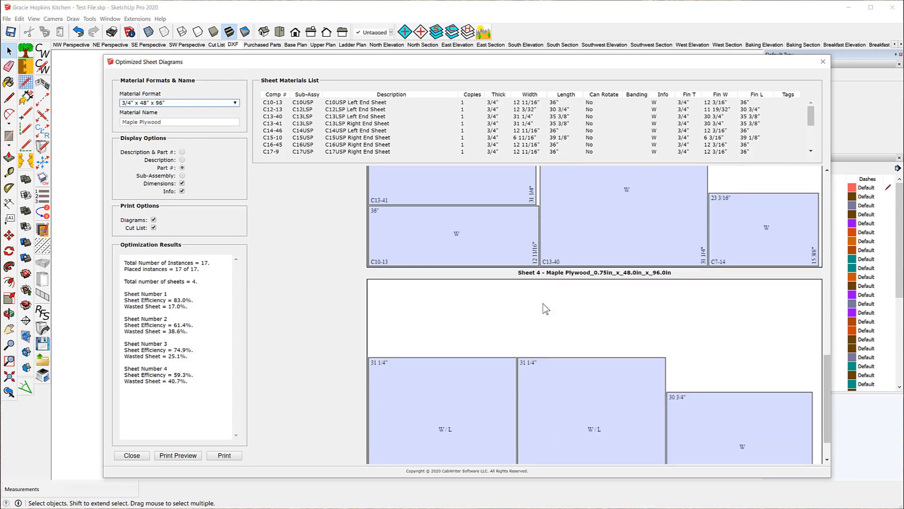
{"action": "scroll", "coordinate": [546, 308], "scroll_direction": "down", "scroll_amount": 2}
{"action": "scroll", "coordinate": [541, 325], "scroll_direction": "up", "scroll_amount": 12}
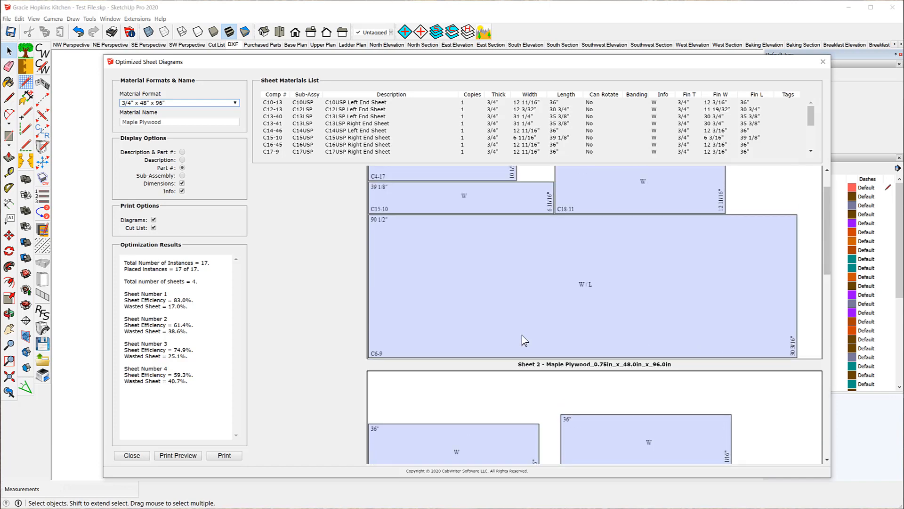
Display the results for Maple Plywood - Pre-Finished in the 3/4" x 48" x 96" format and look through its sheet materials list.
{"action": "left_click", "coordinate": [235, 103]}
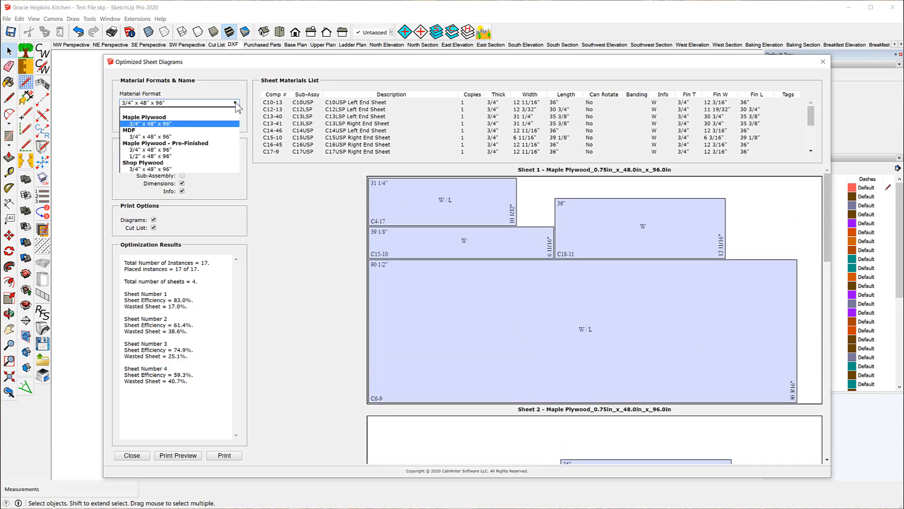
{"action": "left_click", "coordinate": [182, 150]}
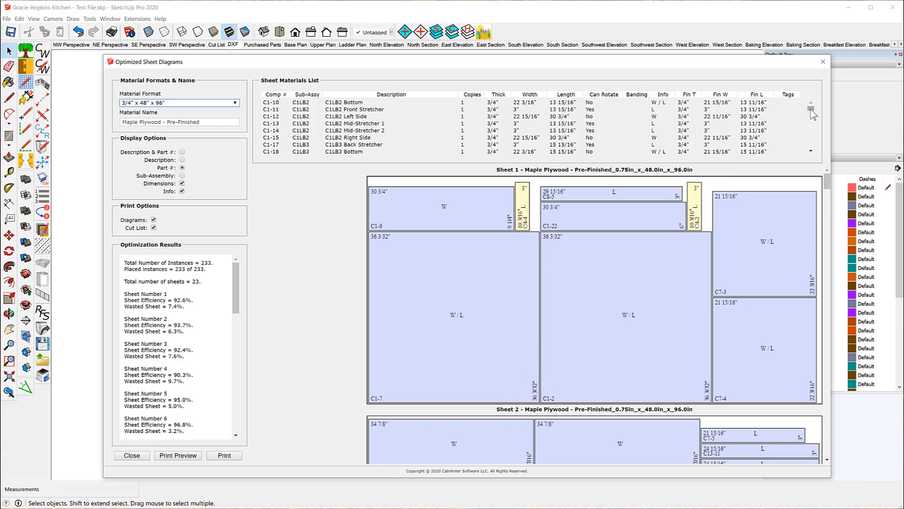
{"action": "left_click_drag", "start_coordinate": [811, 110], "coordinate": [811, 145]}
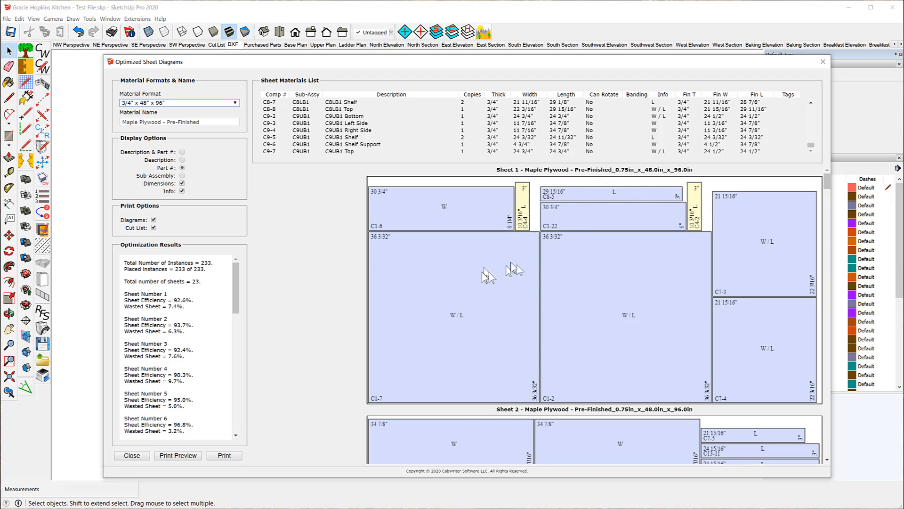
Examine the nested sheet diagrams for the 3/4" Maple Plywood - Pre-Finished from Sheet 1 to Sheet 14, and return to Sheet 1.
{"action": "scroll", "coordinate": [528, 271], "scroll_direction": "down", "scroll_amount": 10}
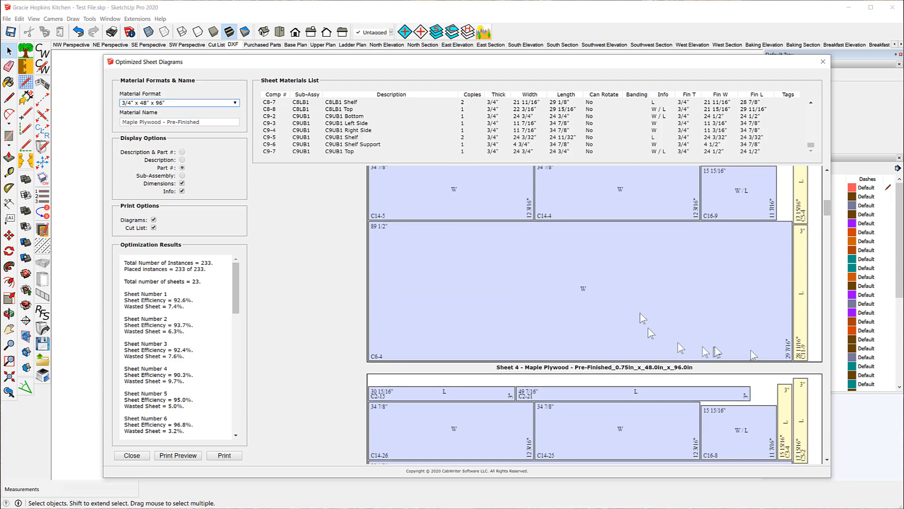
{"action": "scroll", "coordinate": [645, 377], "scroll_direction": "down", "scroll_amount": 5}
{"action": "scroll", "coordinate": [705, 309], "scroll_direction": "down", "scroll_amount": 5}
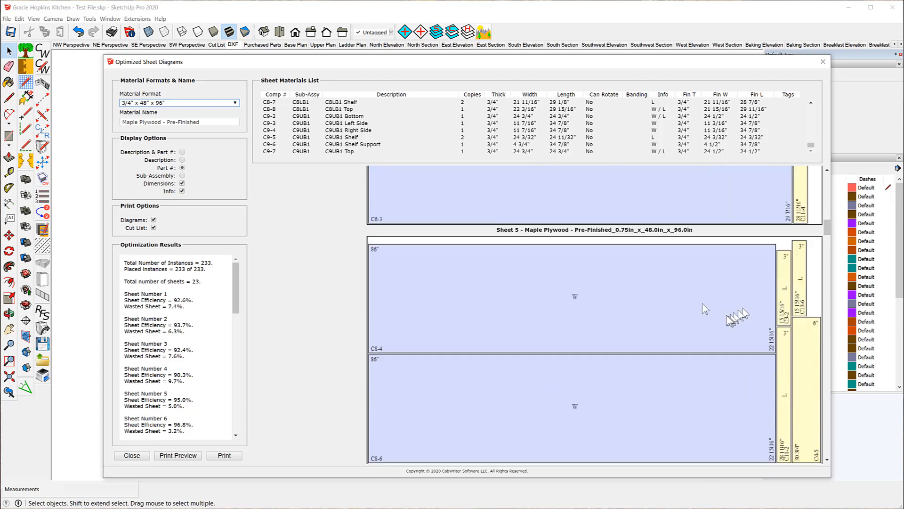
{"action": "scroll", "coordinate": [704, 309], "scroll_direction": "down", "scroll_amount": 10}
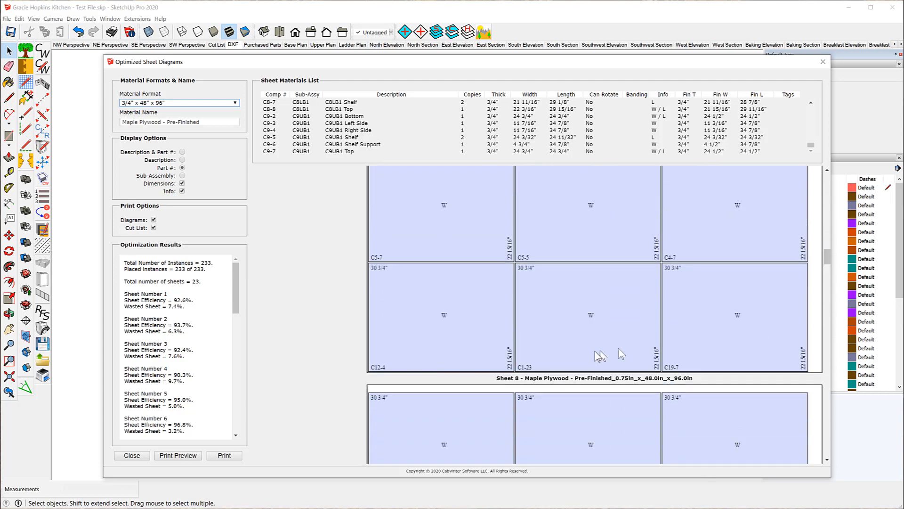
{"action": "scroll", "coordinate": [599, 355], "scroll_direction": "down", "scroll_amount": 12}
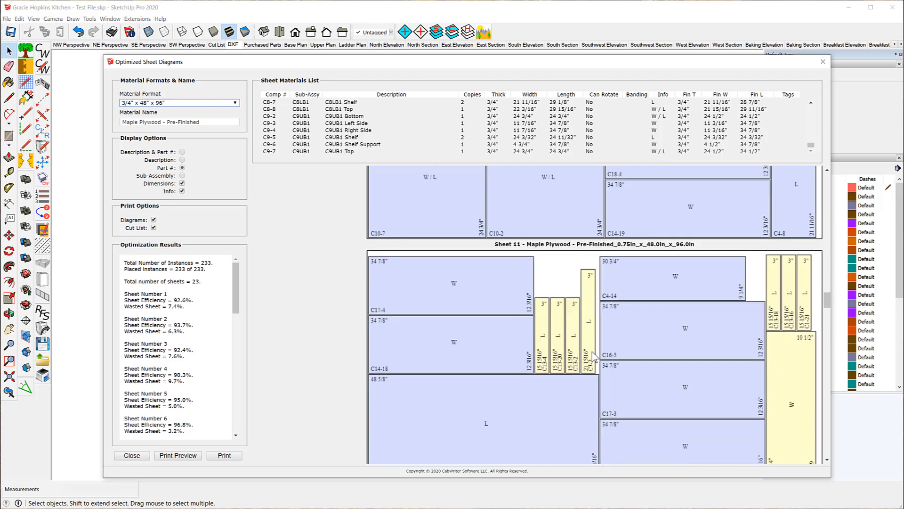
{"action": "scroll", "coordinate": [593, 356], "scroll_direction": "down", "scroll_amount": 3}
{"action": "scroll", "coordinate": [626, 336], "scroll_direction": "up", "scroll_amount": 3}
{"action": "scroll", "coordinate": [627, 338], "scroll_direction": "down", "scroll_amount": 2}
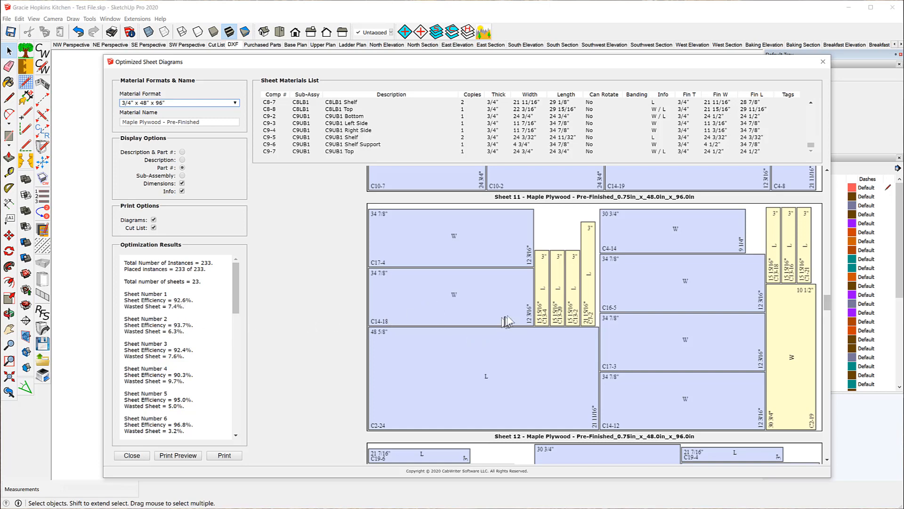
{"action": "scroll", "coordinate": [513, 307], "scroll_direction": "down", "scroll_amount": 2}
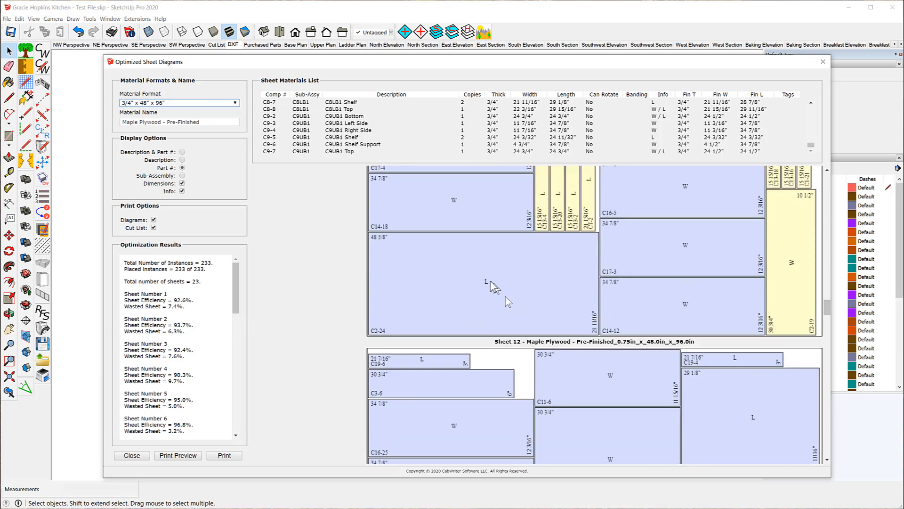
{"action": "scroll", "coordinate": [490, 280], "scroll_direction": "down", "scroll_amount": 8}
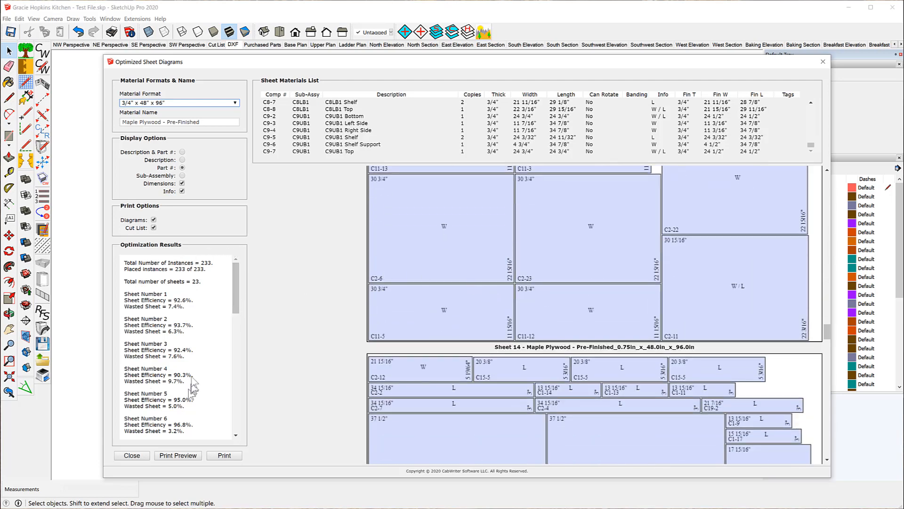
{"action": "scroll", "coordinate": [471, 301], "scroll_direction": "up", "scroll_amount": 15}
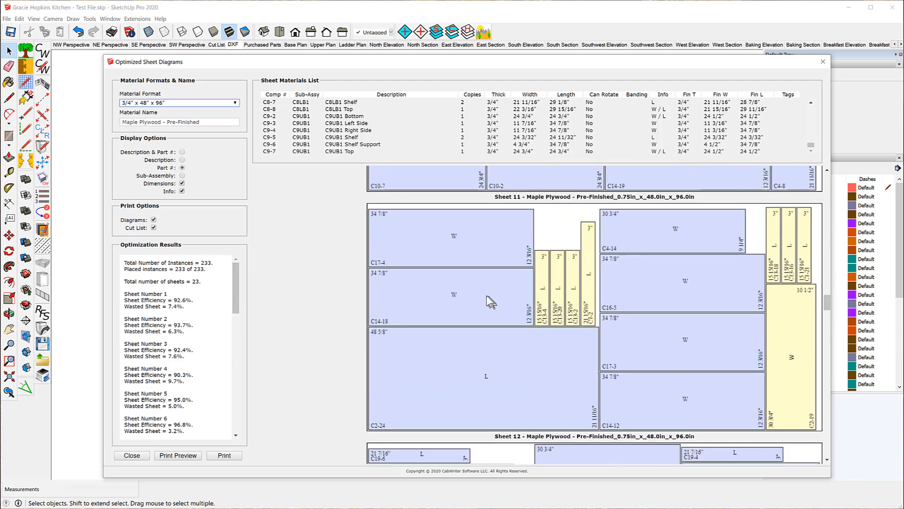
{"action": "scroll", "coordinate": [481, 294], "scroll_direction": "up", "scroll_amount": 15}
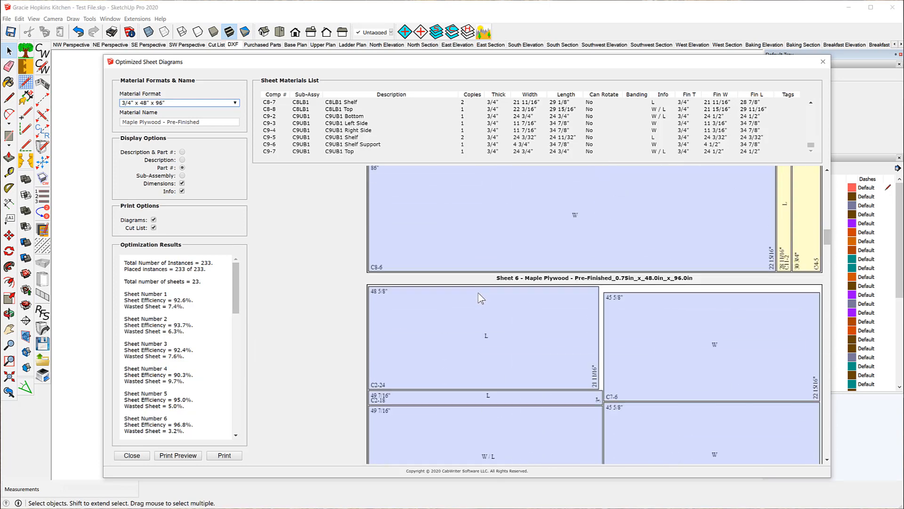
{"action": "scroll", "coordinate": [480, 298], "scroll_direction": "up", "scroll_amount": 8}
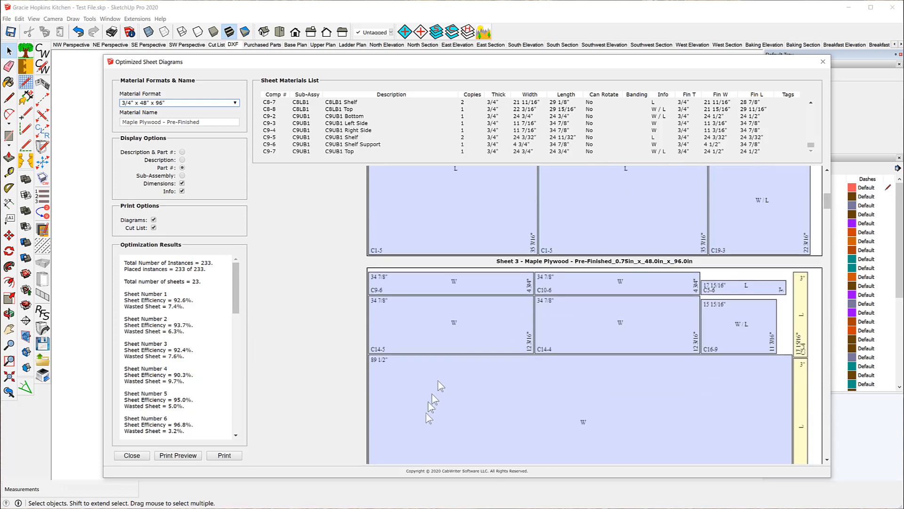
{"action": "scroll", "coordinate": [427, 447], "scroll_direction": "up", "scroll_amount": 3}
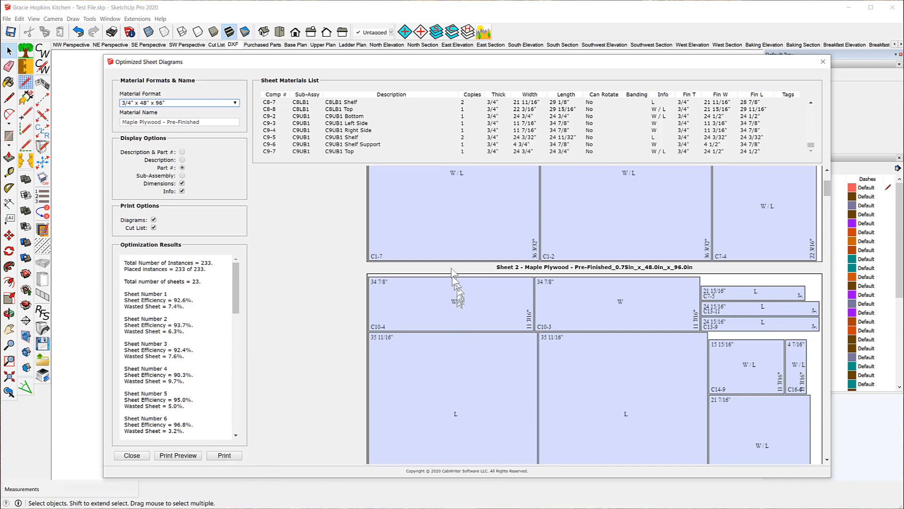
{"action": "scroll", "coordinate": [449, 246], "scroll_direction": "up", "scroll_amount": 3}
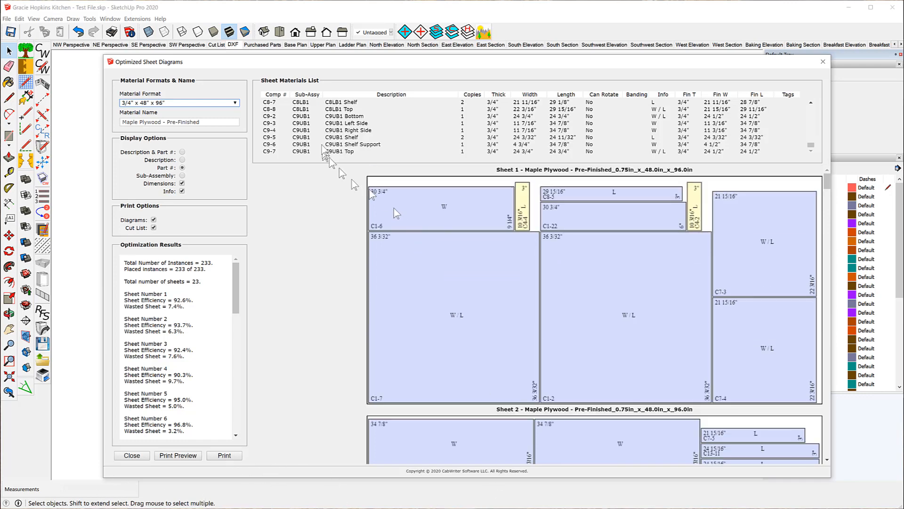
View the 3/4" x 48" x 96" MDF diagrams, followed by the sheets for 1/2" x 48" x 96" Maple Plywood - Pre-Finished.
{"action": "left_click", "coordinate": [235, 102]}
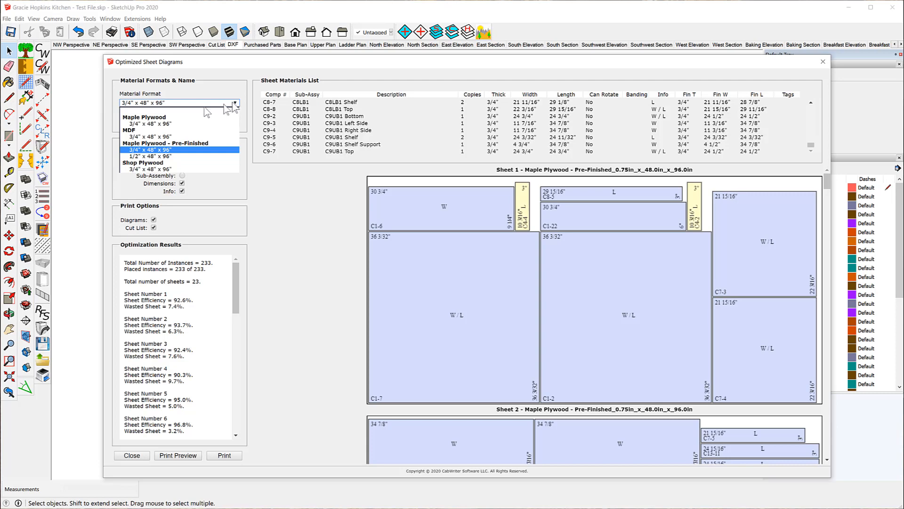
{"action": "left_click", "coordinate": [165, 137]}
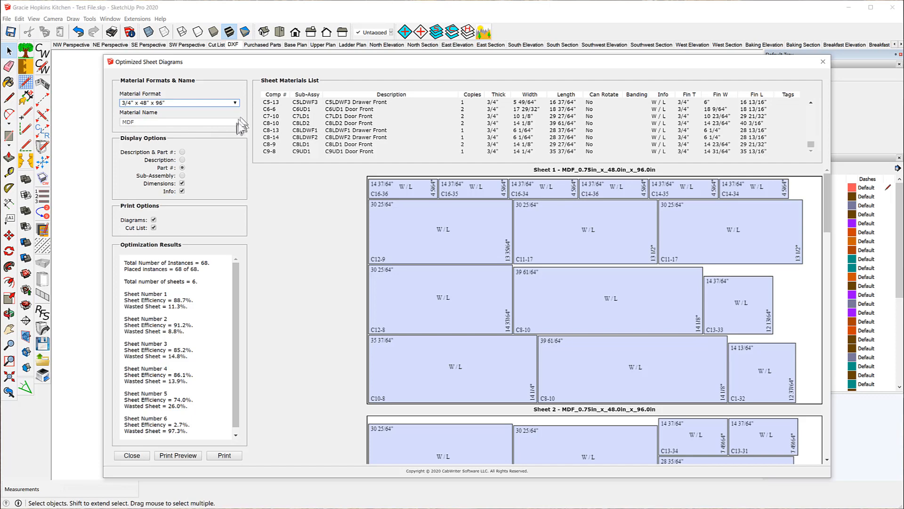
{"action": "left_click", "coordinate": [235, 103]}
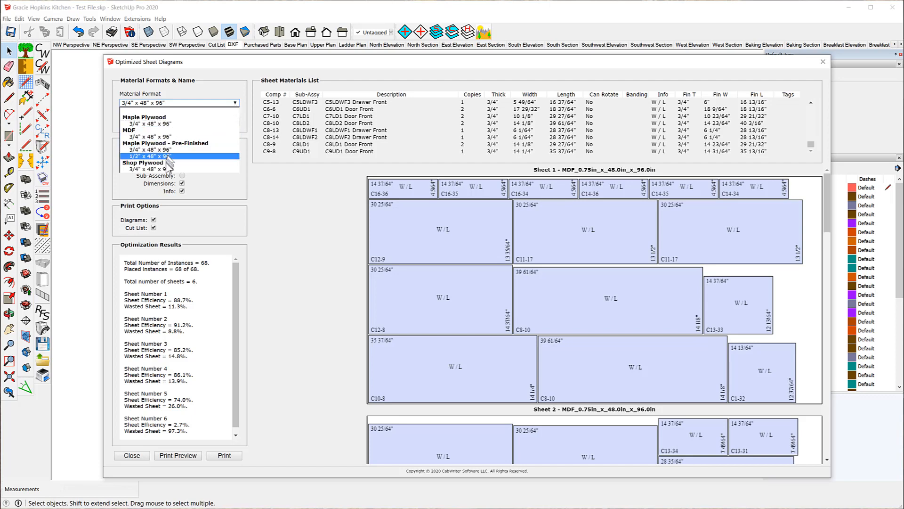
{"action": "left_click", "coordinate": [157, 156]}
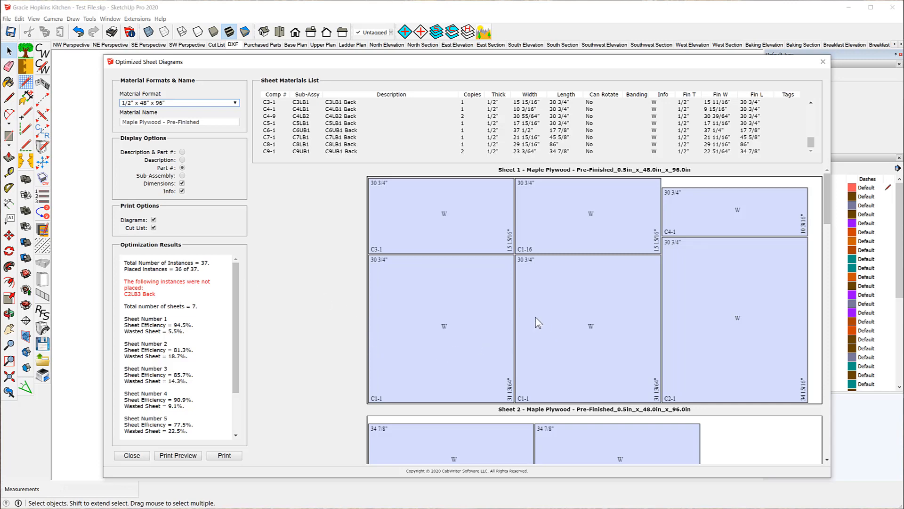
{"action": "scroll", "coordinate": [489, 301], "scroll_direction": "down", "scroll_amount": 15}
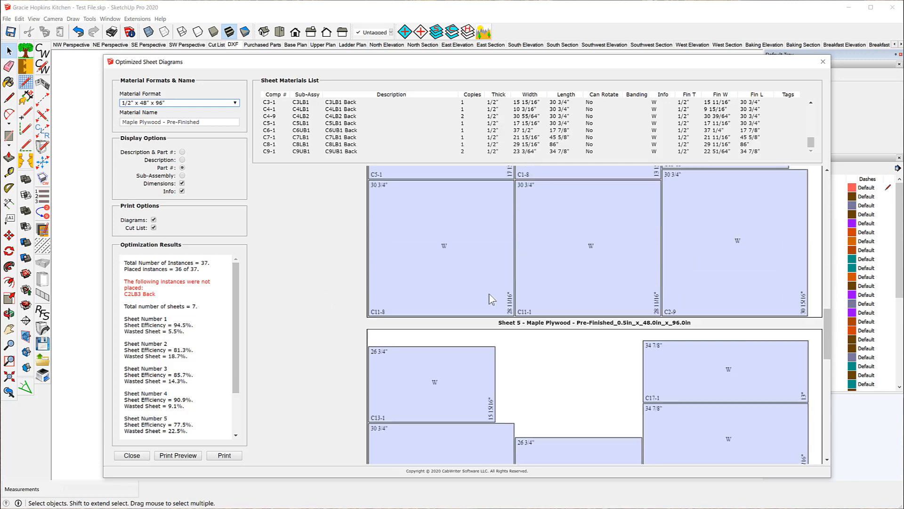
{"action": "scroll", "coordinate": [490, 299], "scroll_direction": "down", "scroll_amount": 8}
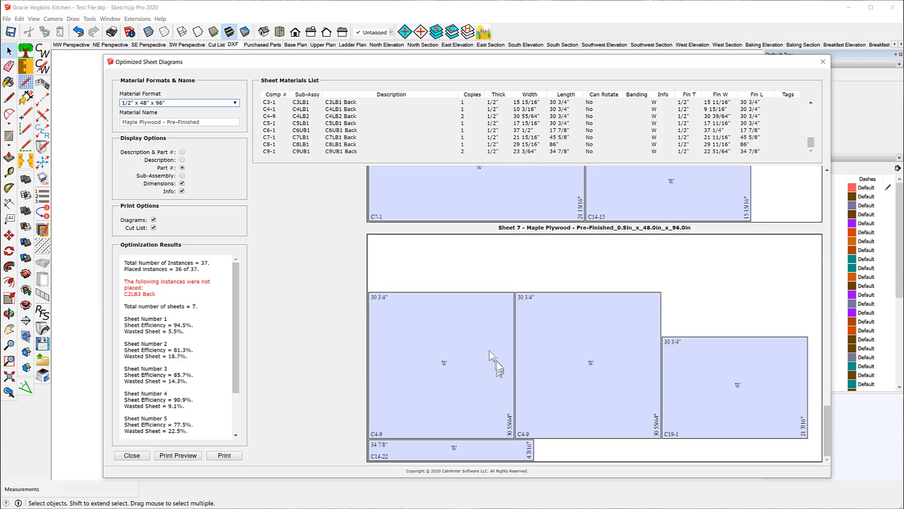
{"action": "scroll", "coordinate": [490, 351], "scroll_direction": "up", "scroll_amount": 15}
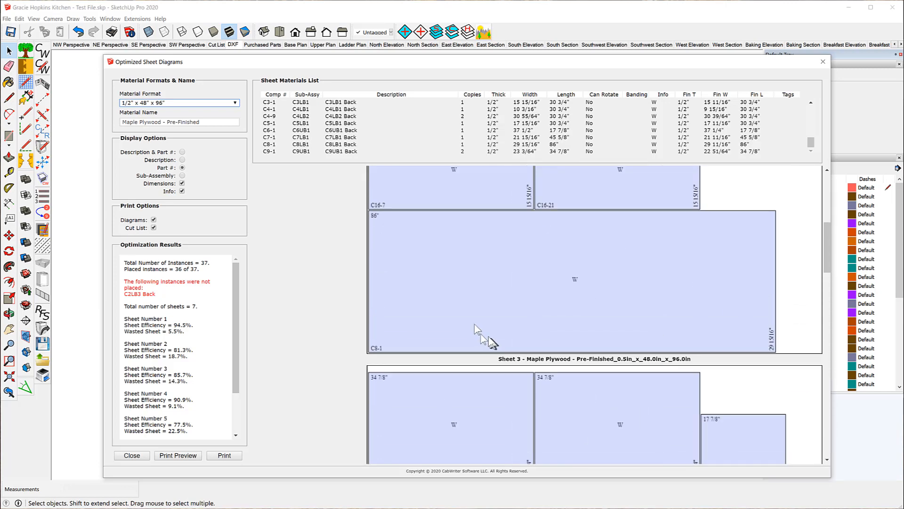
Switch back to the 3/4" x 48" x 96" Maple Plywood - Pre-Finished format and bring its Sheet 11 diagram into view.
{"action": "left_click", "coordinate": [235, 103]}
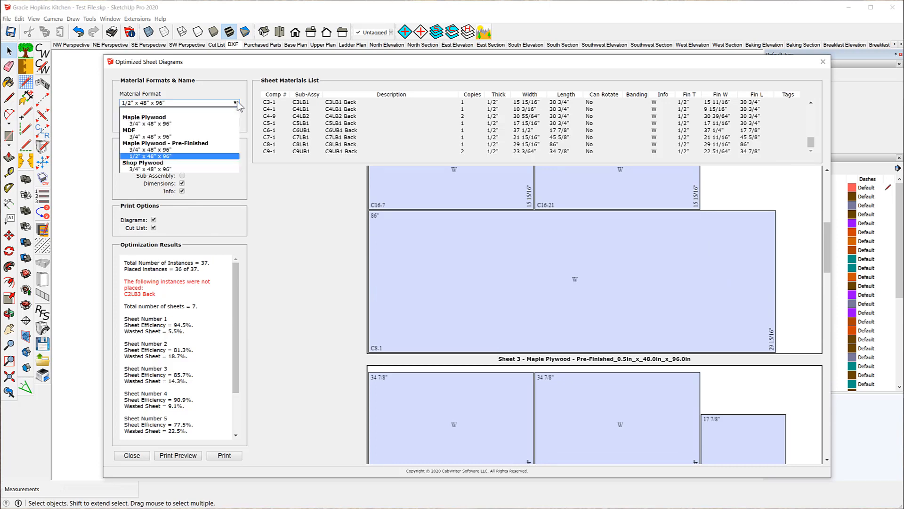
{"action": "left_click", "coordinate": [152, 150]}
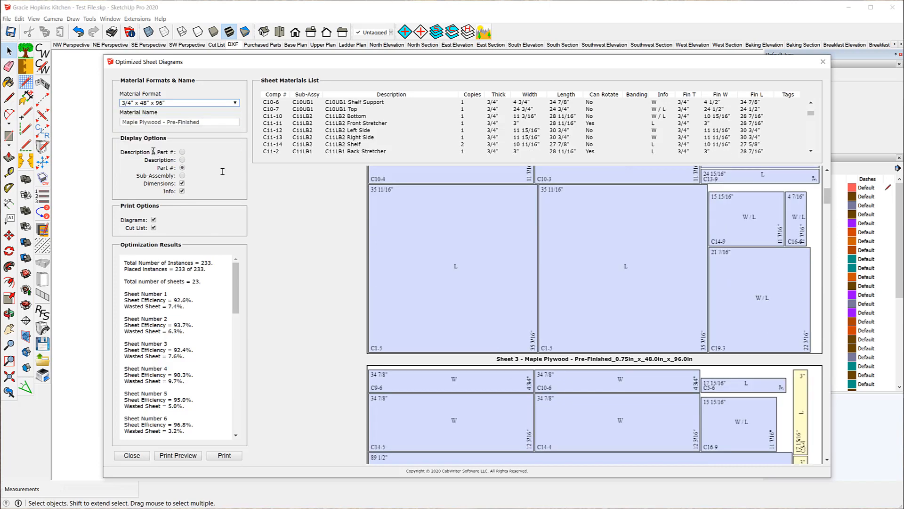
{"action": "scroll", "coordinate": [571, 317], "scroll_direction": "down", "scroll_amount": 15}
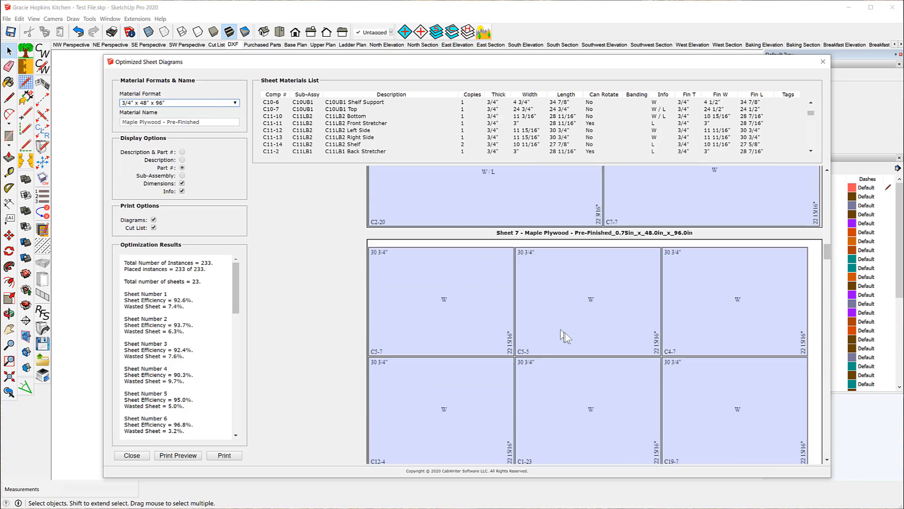
{"action": "scroll", "coordinate": [565, 333], "scroll_direction": "down", "scroll_amount": 8}
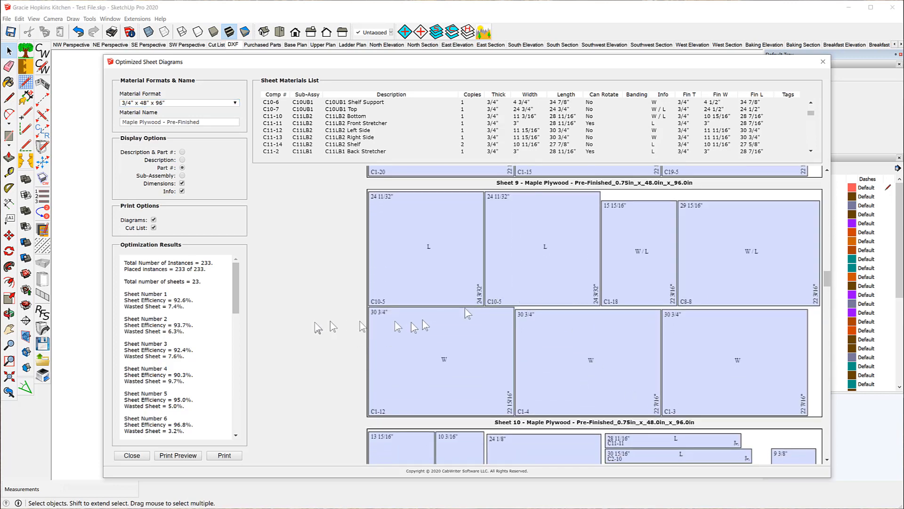
{"action": "scroll", "coordinate": [494, 310], "scroll_direction": "down", "scroll_amount": 8}
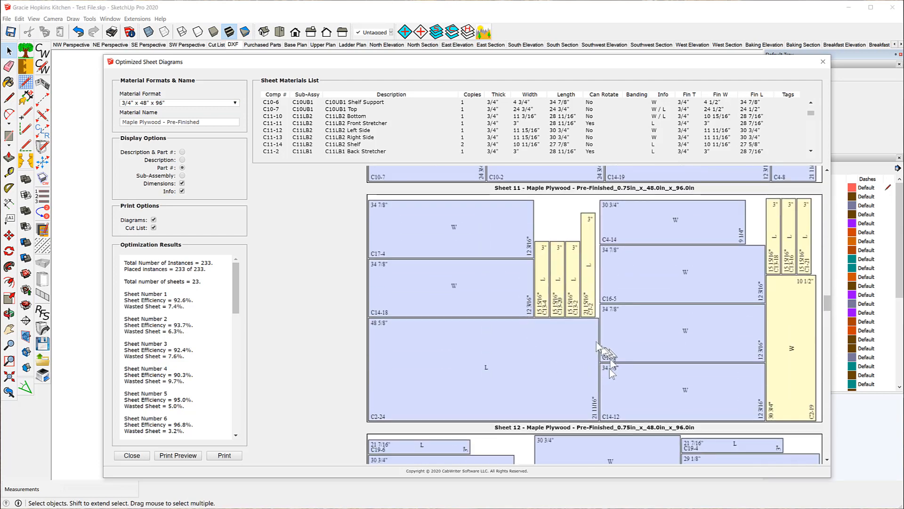
Locate parts C13-2, C17-4 and C2-24 in the sheet materials list by selecting them on the Sheet 11 diagram.
{"action": "left_click", "coordinate": [575, 281]}
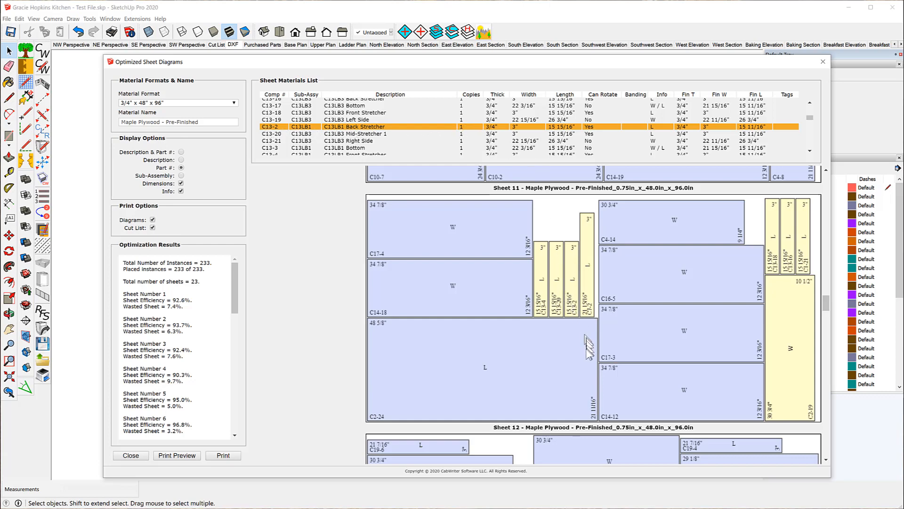
{"action": "left_click", "coordinate": [413, 223]}
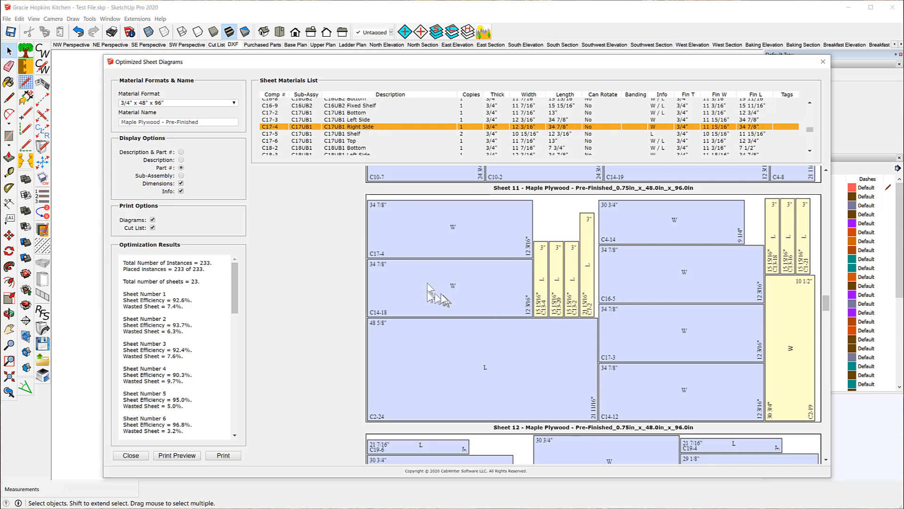
{"action": "left_click", "coordinate": [436, 349]}
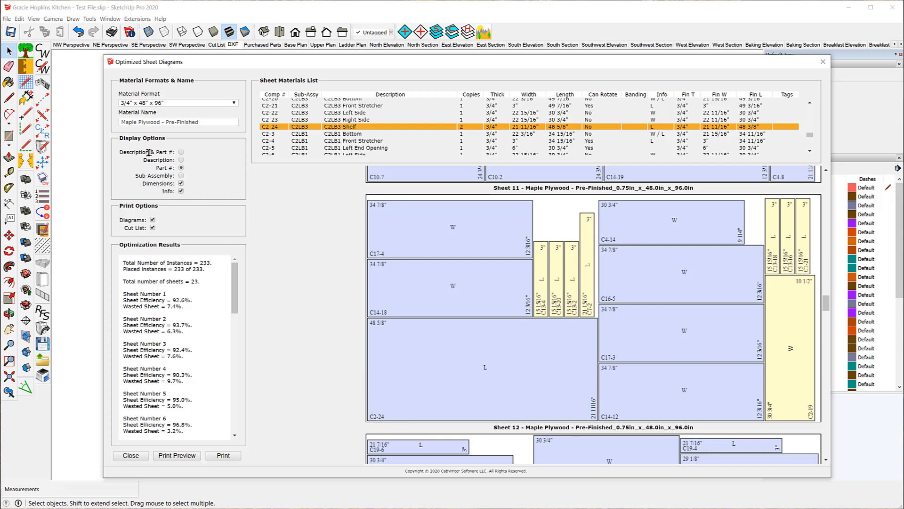
Compare the Description, Part # and Sub-Assembly labels on the diagrams, and set the display option to Description & Part #.
{"action": "left_click", "coordinate": [181, 153]}
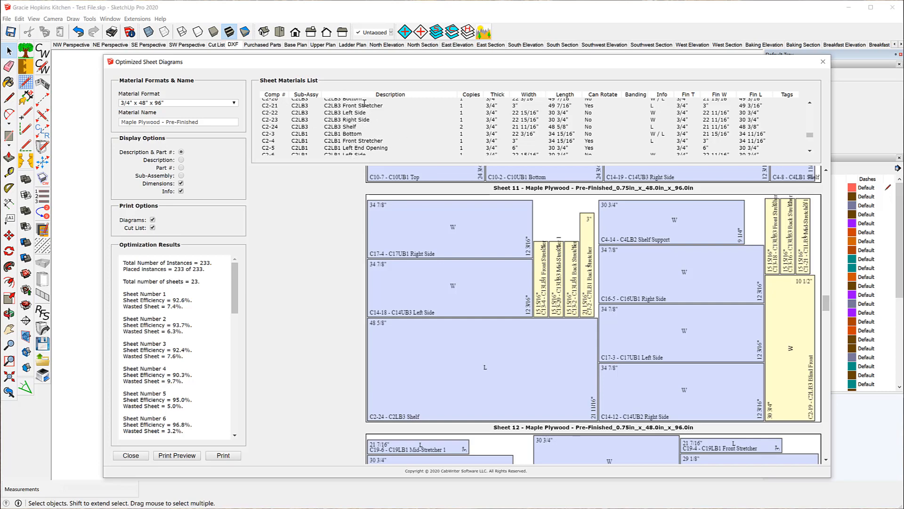
{"action": "left_click", "coordinate": [180, 160]}
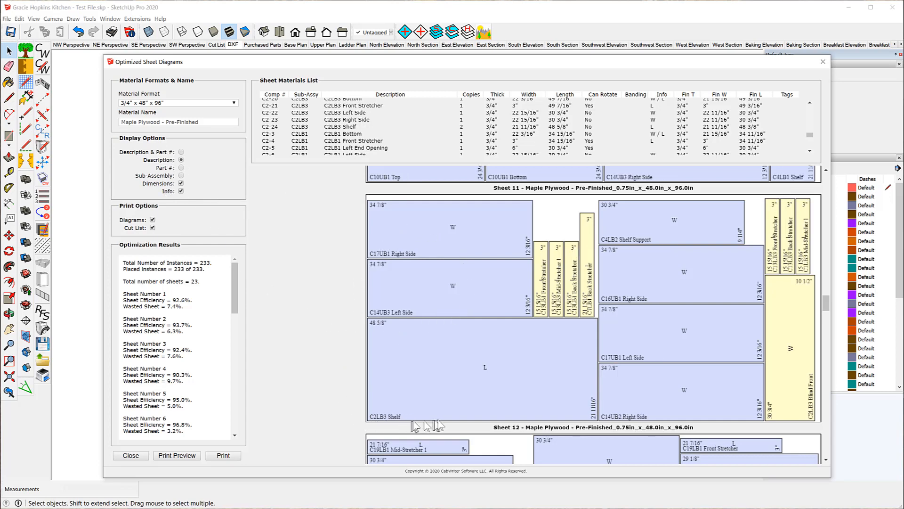
{"action": "left_click", "coordinate": [181, 168]}
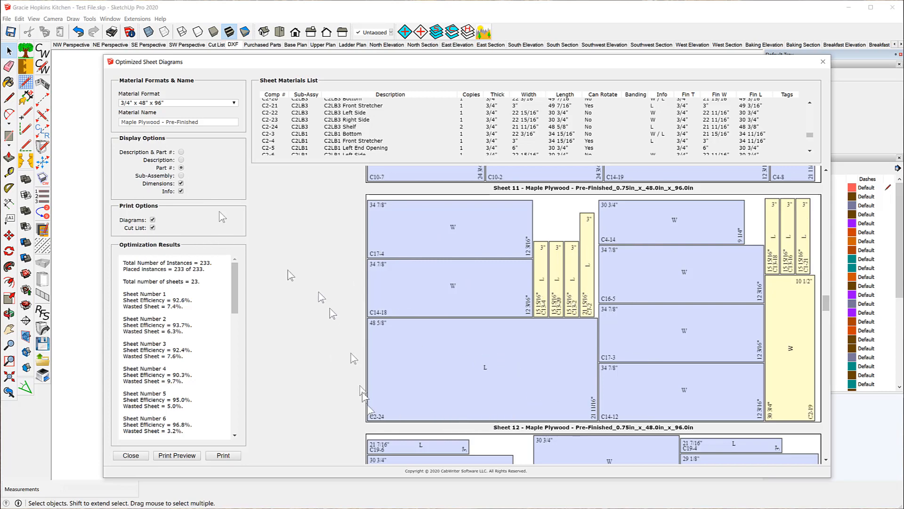
{"action": "left_click", "coordinate": [181, 176]}
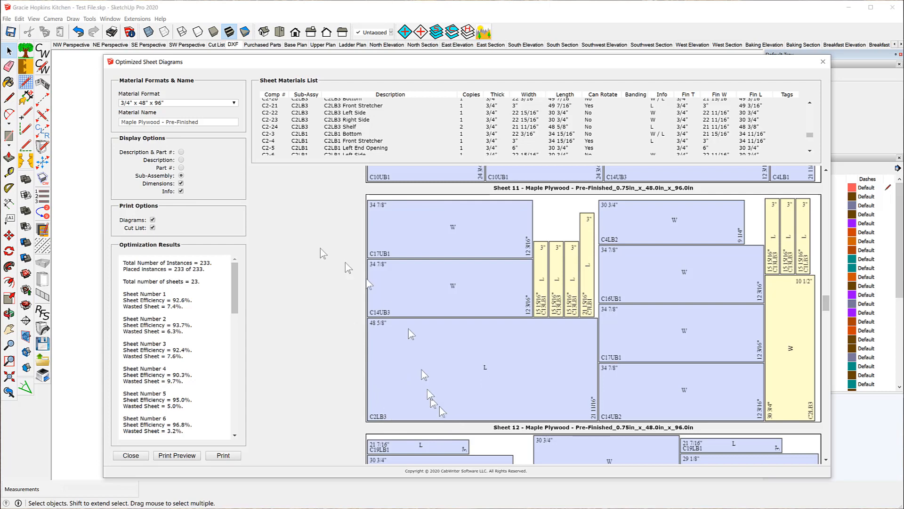
{"action": "left_click", "coordinate": [181, 152]}
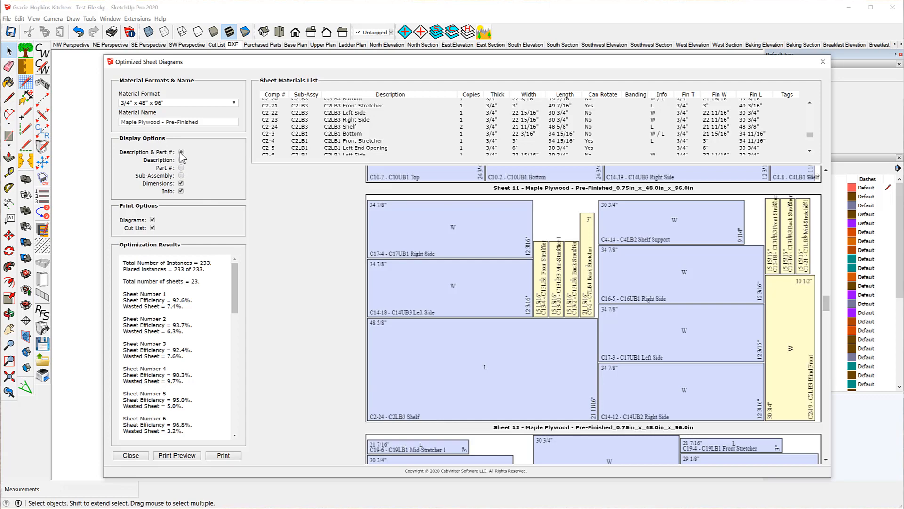
Turn the Dimensions and Info labels off and back on to compare the sheet diagrams with and without them.
{"action": "left_click", "coordinate": [182, 184]}
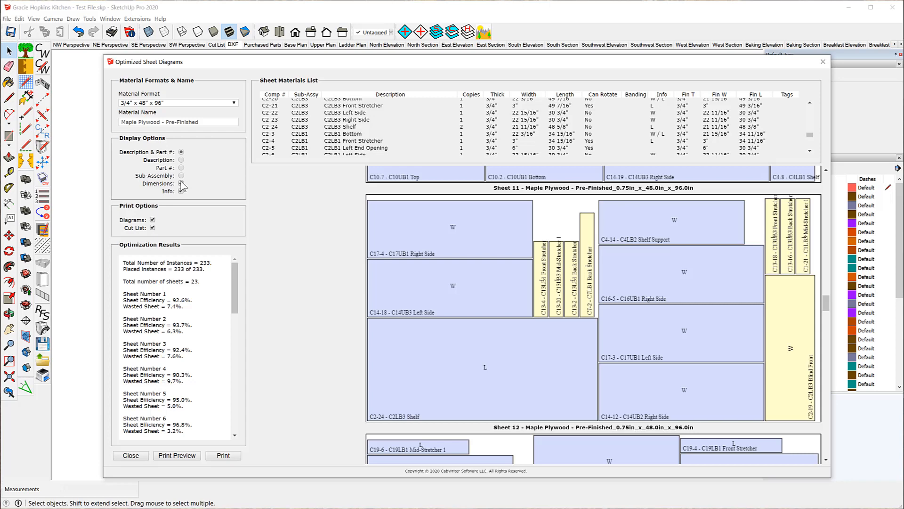
{"action": "left_click", "coordinate": [181, 184]}
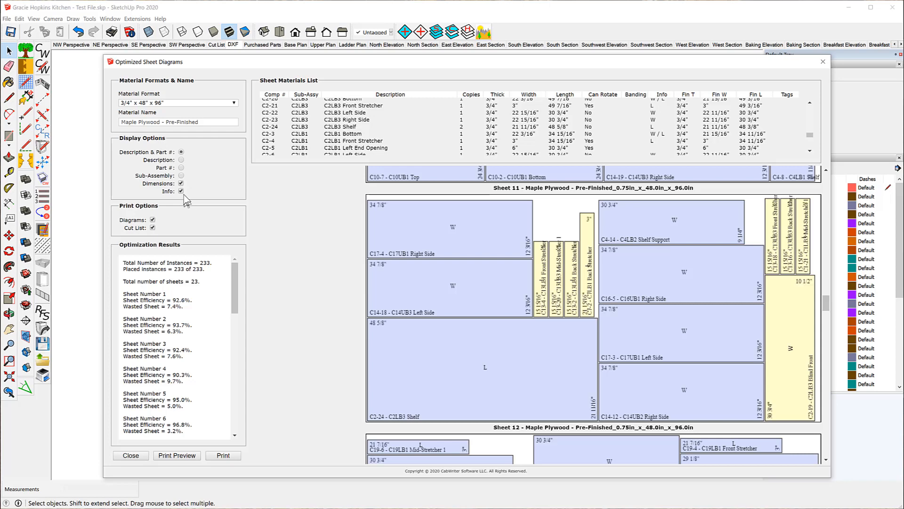
{"action": "left_click", "coordinate": [182, 192]}
{"action": "left_click", "coordinate": [182, 192]}
Open the print preview and look through the cut list pages for 3/4" x 48" x 96" Maple Plywood - Pre-Finished.
{"action": "left_click", "coordinate": [177, 456]}
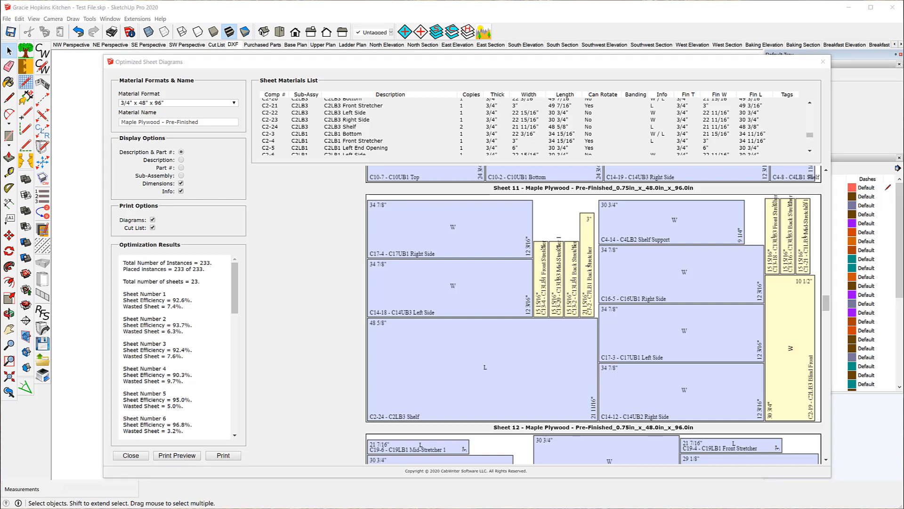
{"action": "left_click_drag", "start_coordinate": [885, 50], "coordinate": [527, 47]}
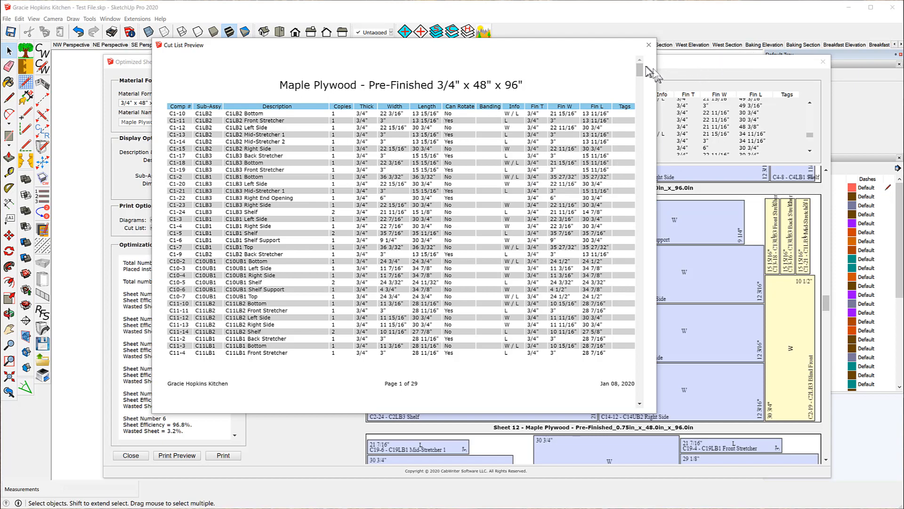
{"action": "left_click_drag", "start_coordinate": [641, 71], "coordinate": [644, 98]}
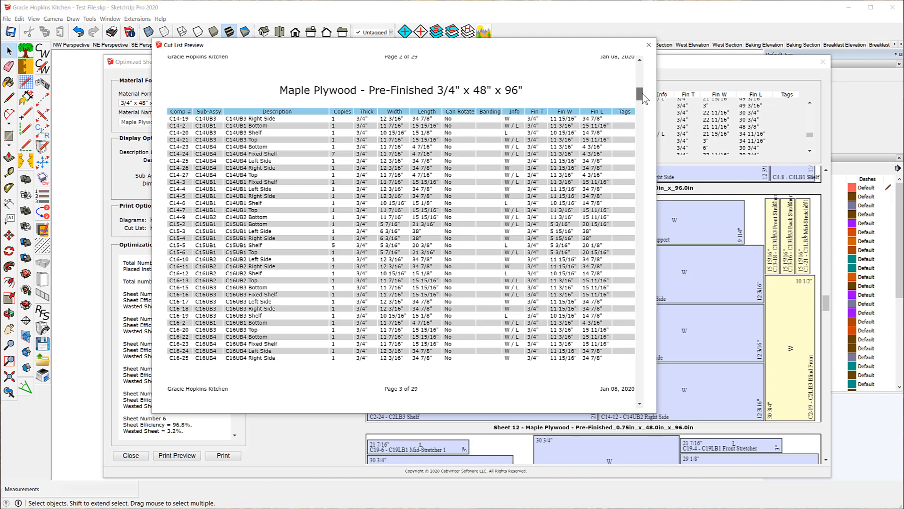
{"action": "left_click_drag", "start_coordinate": [644, 97], "coordinate": [649, 64]}
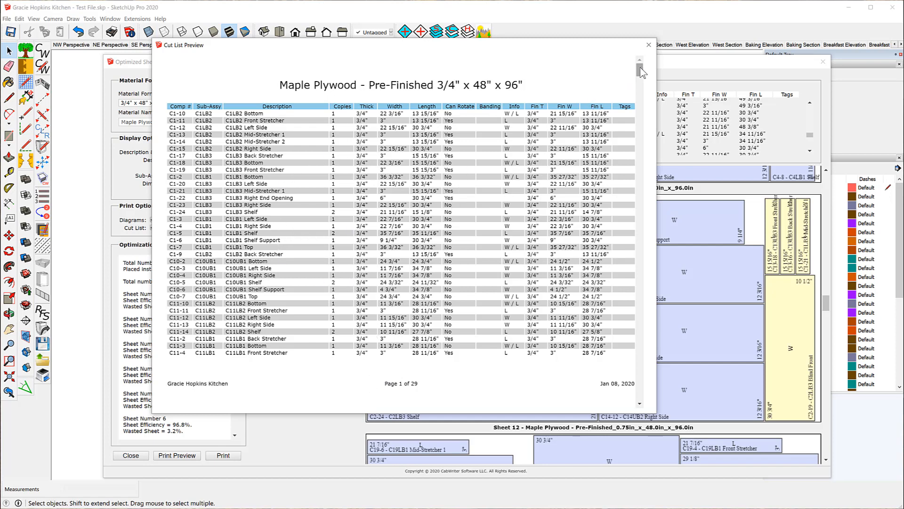
{"action": "left_click_drag", "start_coordinate": [641, 72], "coordinate": [632, 135]}
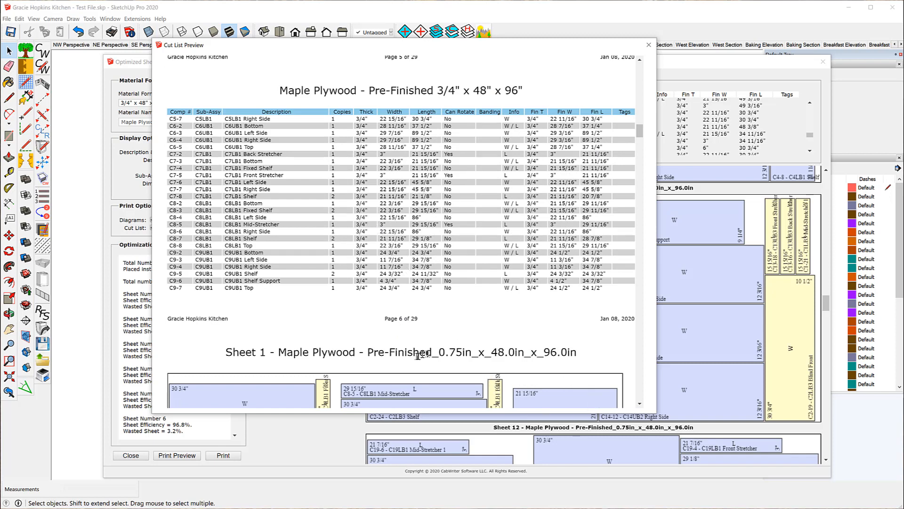
Review the sheet diagrams that follow the cut list in the print preview, from Sheet 1 through Sheet 6.
{"action": "scroll", "coordinate": [430, 235], "scroll_direction": "down", "scroll_amount": 5}
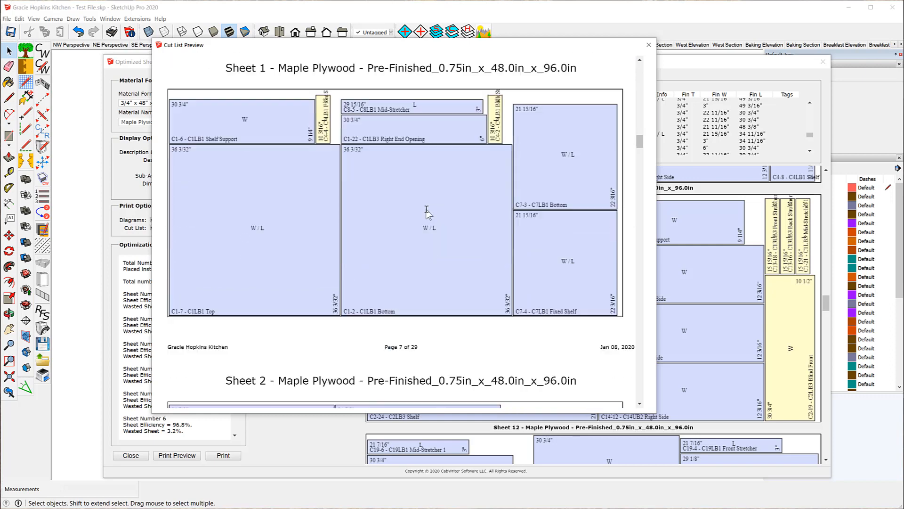
{"action": "scroll", "coordinate": [426, 211], "scroll_direction": "up", "scroll_amount": 1}
{"action": "scroll", "coordinate": [428, 213], "scroll_direction": "down", "scroll_amount": 1}
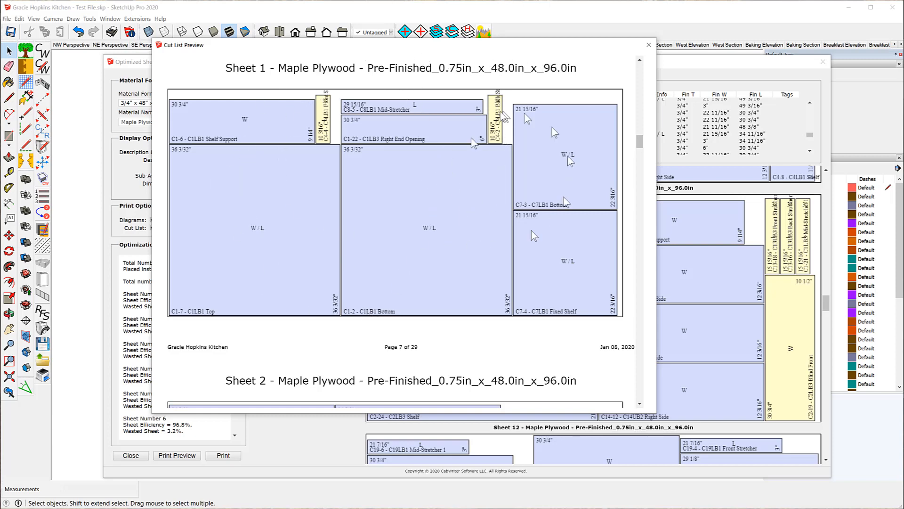
{"action": "scroll", "coordinate": [472, 171], "scroll_direction": "down", "scroll_amount": 3}
{"action": "scroll", "coordinate": [472, 170], "scroll_direction": "down", "scroll_amount": 15}
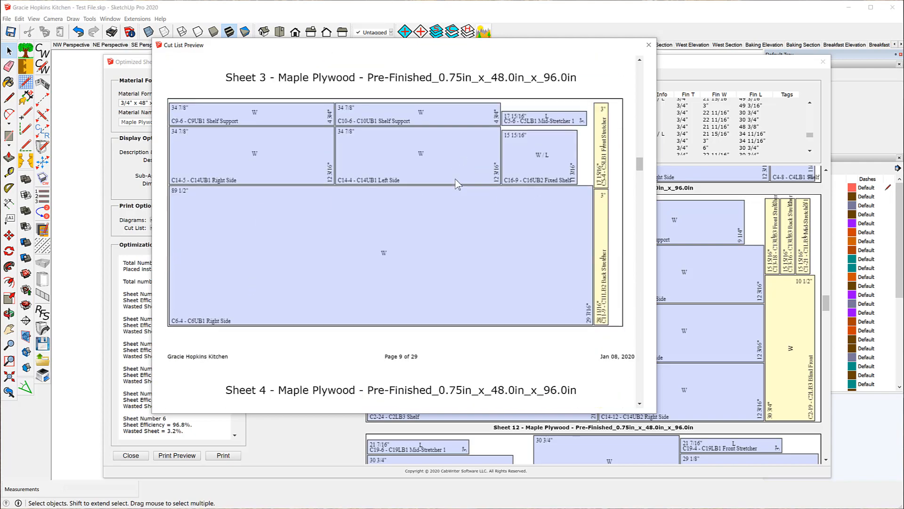
{"action": "scroll", "coordinate": [456, 183], "scroll_direction": "down", "scroll_amount": 10}
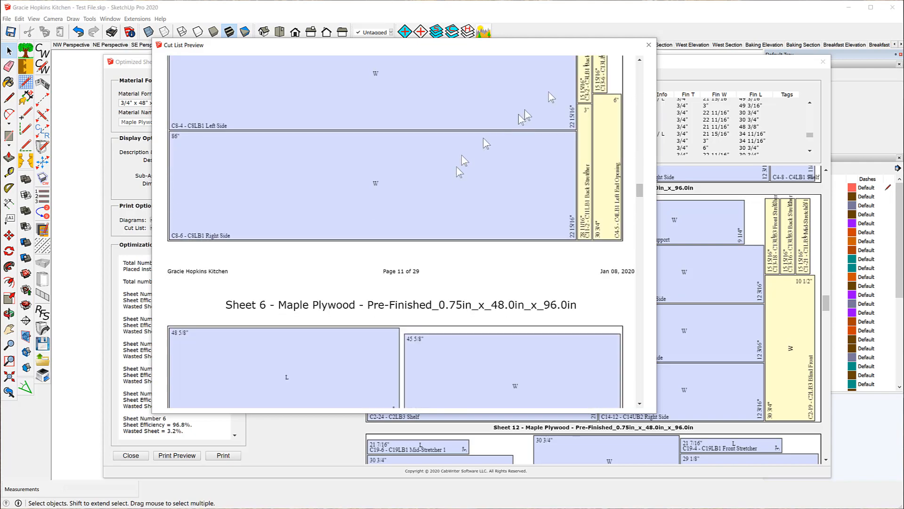
{"action": "left_click_drag", "start_coordinate": [639, 193], "coordinate": [640, 166]}
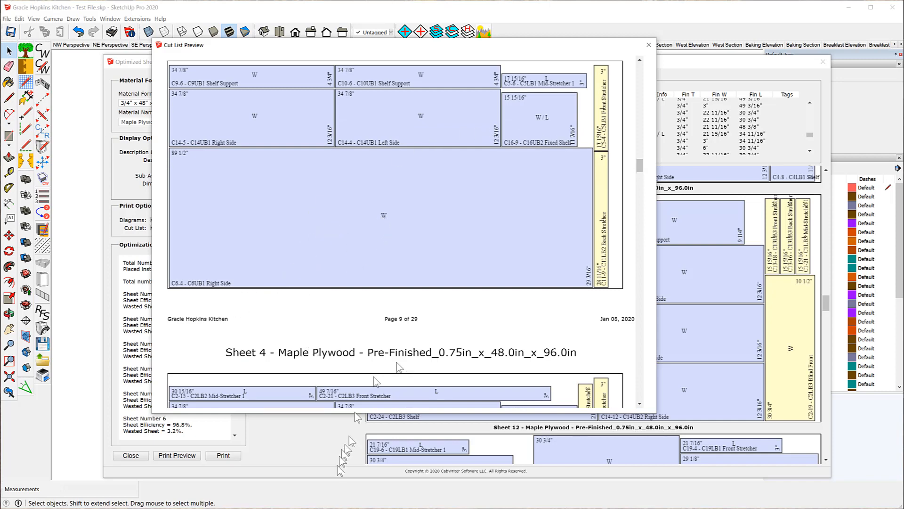
Print the cut list and sheet diagrams with Microsoft Print to PDF, saving the file to the Desktop as Test.
{"action": "left_click", "coordinate": [224, 456]}
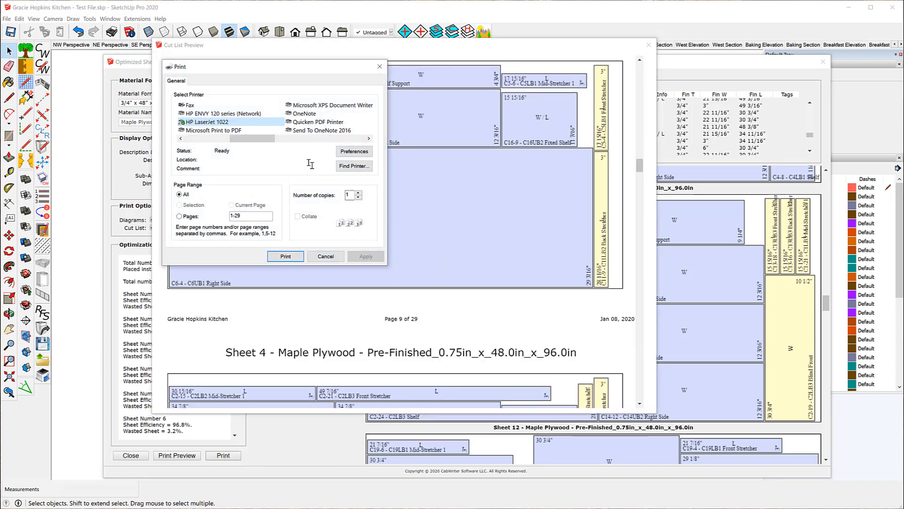
{"action": "left_click", "coordinate": [219, 133]}
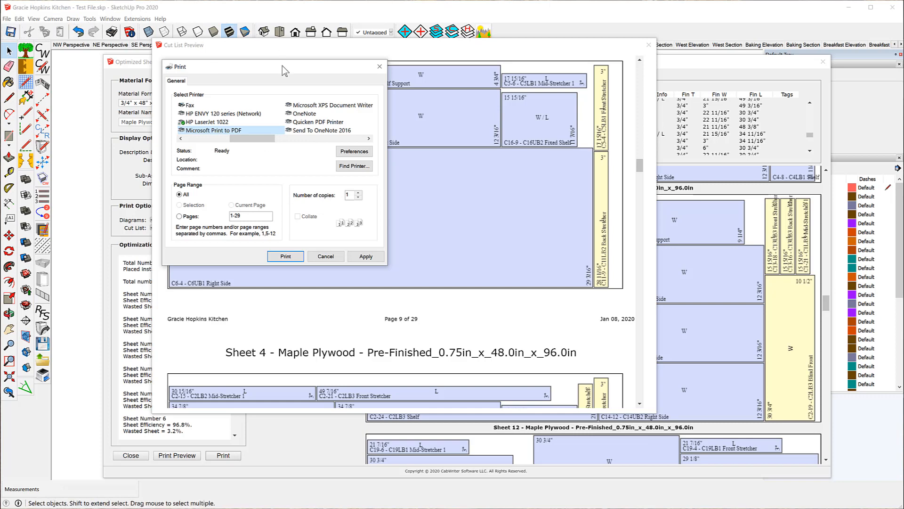
{"action": "left_click_drag", "start_coordinate": [282, 66], "coordinate": [708, 227]}
{"action": "left_click_drag", "start_coordinate": [411, 332], "coordinate": [374, 178]}
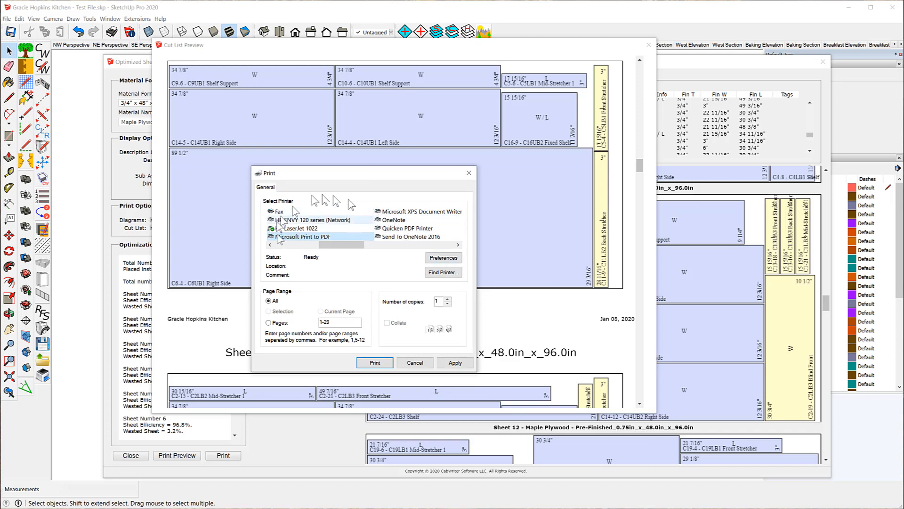
{"action": "left_click", "coordinate": [375, 363]}
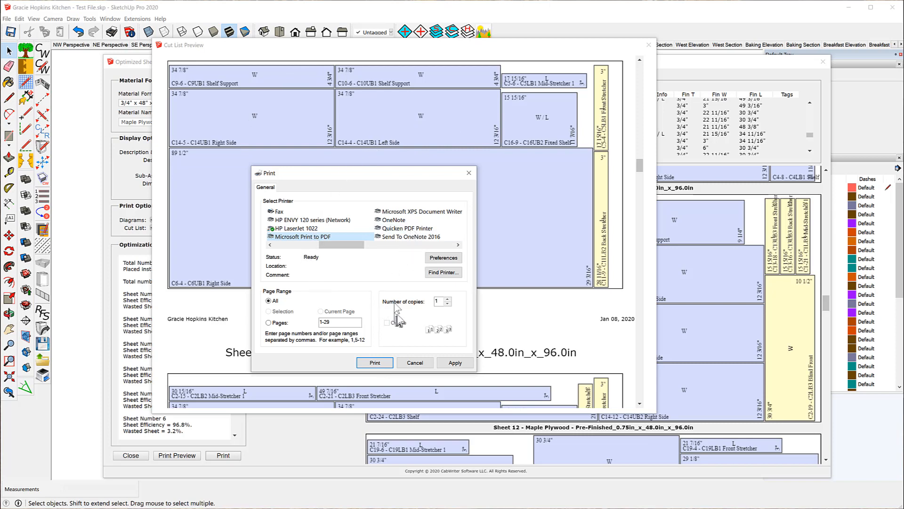
{"action": "left_click", "coordinate": [375, 363]}
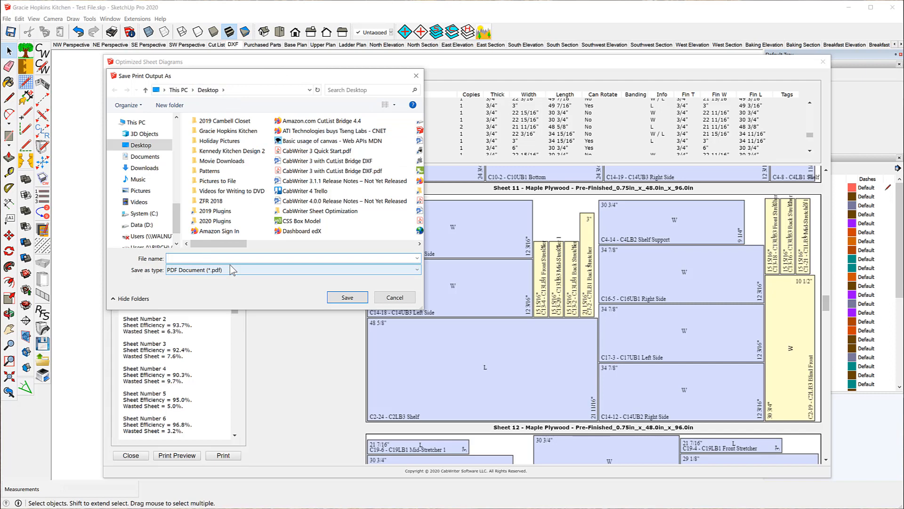
{"action": "type", "text": "Test"}
{"action": "left_click", "coordinate": [347, 298]}
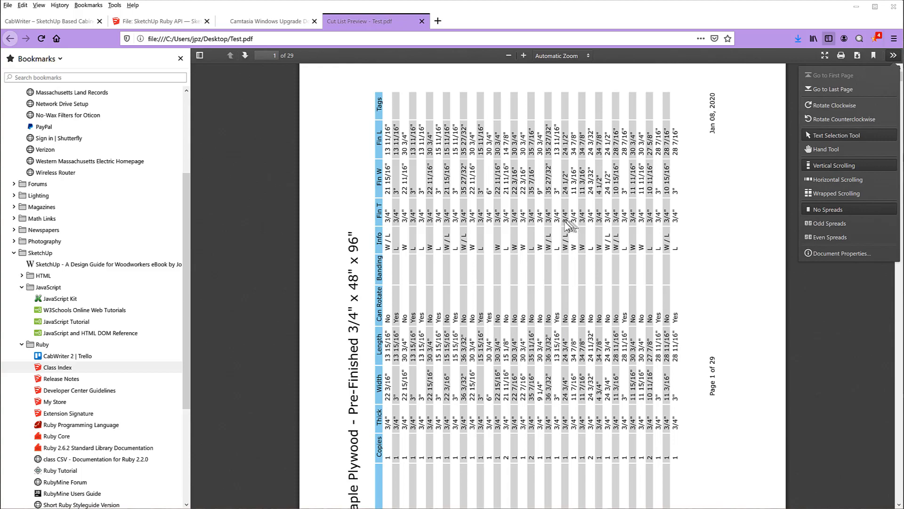
In the web browser showing Test.pdf, look over the first cut list pages and rotate the document clockwise.
{"action": "scroll", "coordinate": [568, 226], "scroll_direction": "down", "scroll_amount": 10}
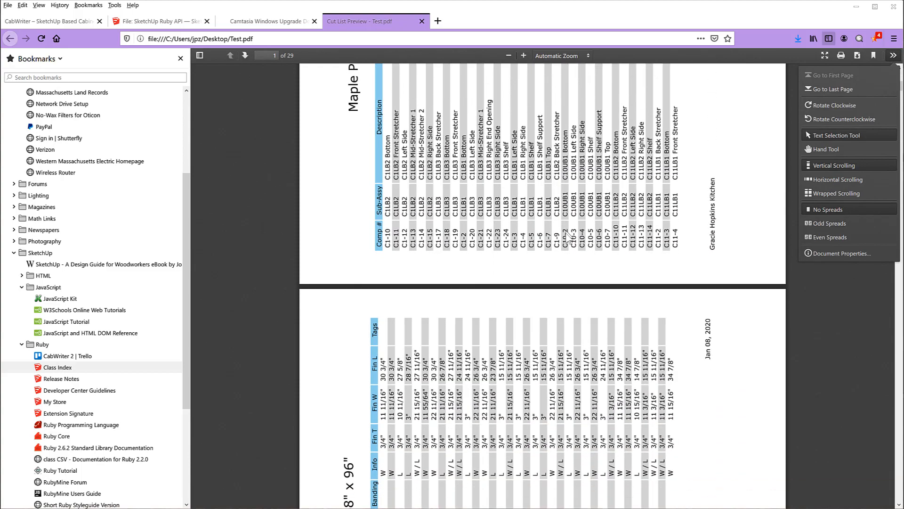
{"action": "scroll", "coordinate": [626, 376], "scroll_direction": "up", "scroll_amount": 10}
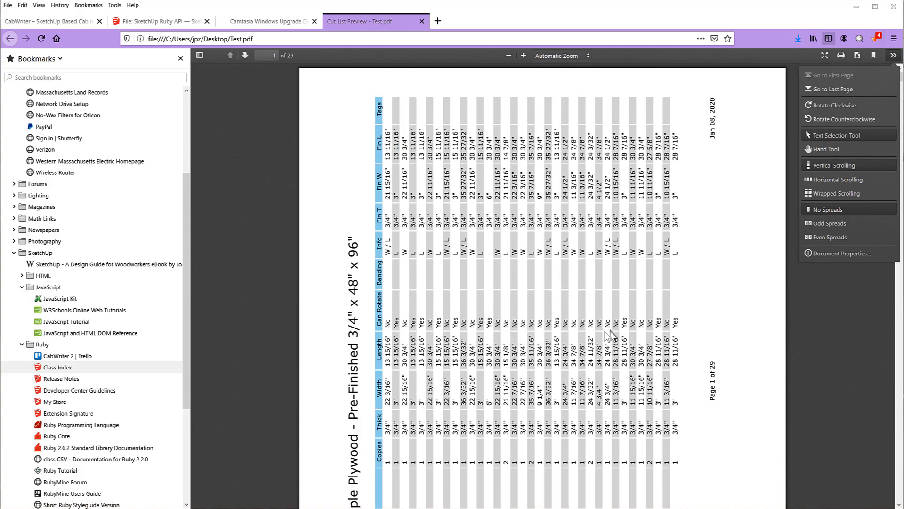
{"action": "scroll", "coordinate": [565, 292], "scroll_direction": "down", "scroll_amount": 7}
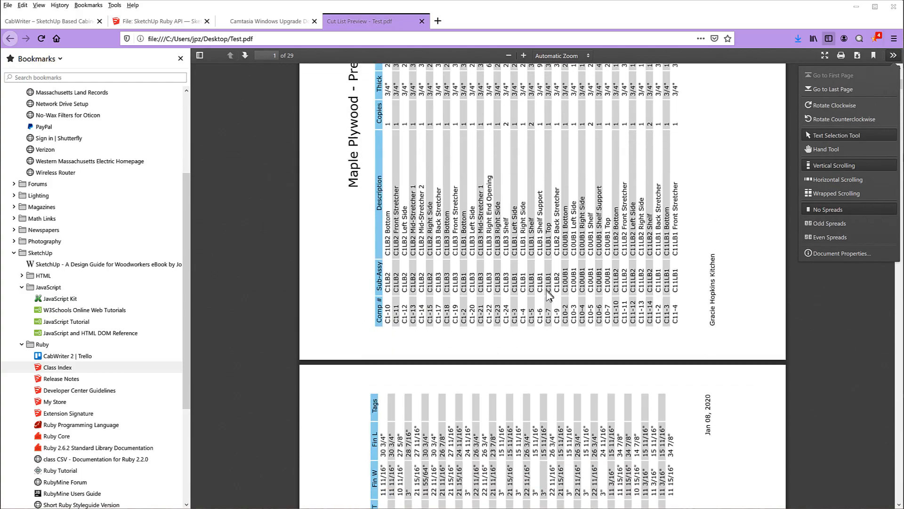
{"action": "scroll", "coordinate": [547, 294], "scroll_direction": "down", "scroll_amount": 15}
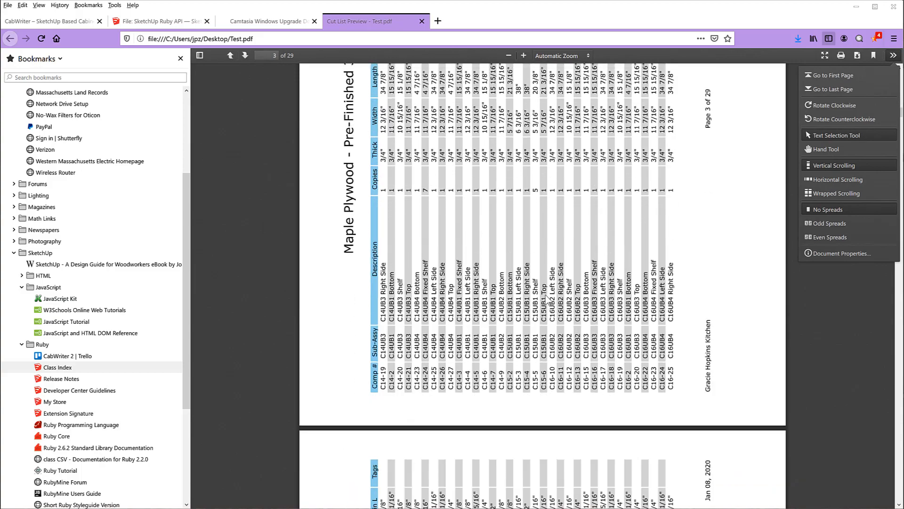
{"action": "scroll", "coordinate": [545, 302], "scroll_direction": "up", "scroll_amount": 5}
{"action": "scroll", "coordinate": [544, 304], "scroll_direction": "down", "scroll_amount": 5}
{"action": "scroll", "coordinate": [545, 306], "scroll_direction": "up", "scroll_amount": 5}
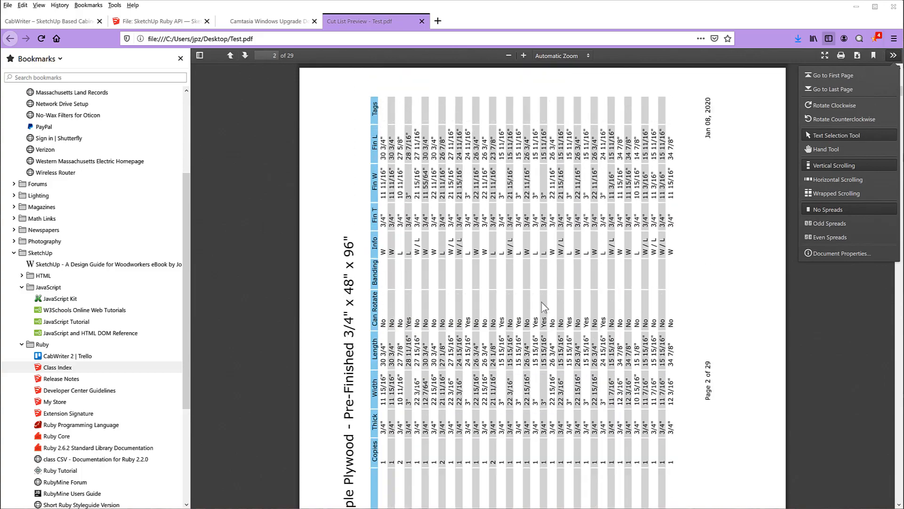
{"action": "scroll", "coordinate": [545, 307], "scroll_direction": "up", "scroll_amount": 7}
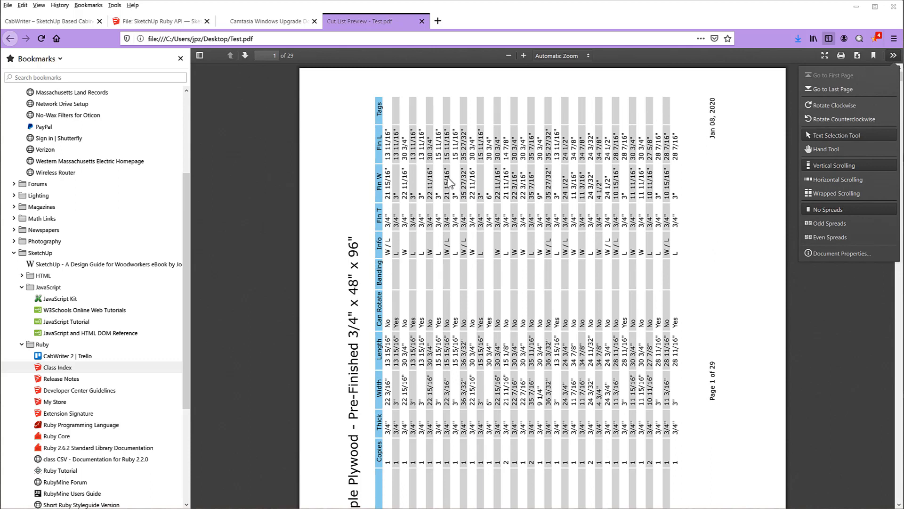
{"action": "left_click", "coordinate": [834, 104]}
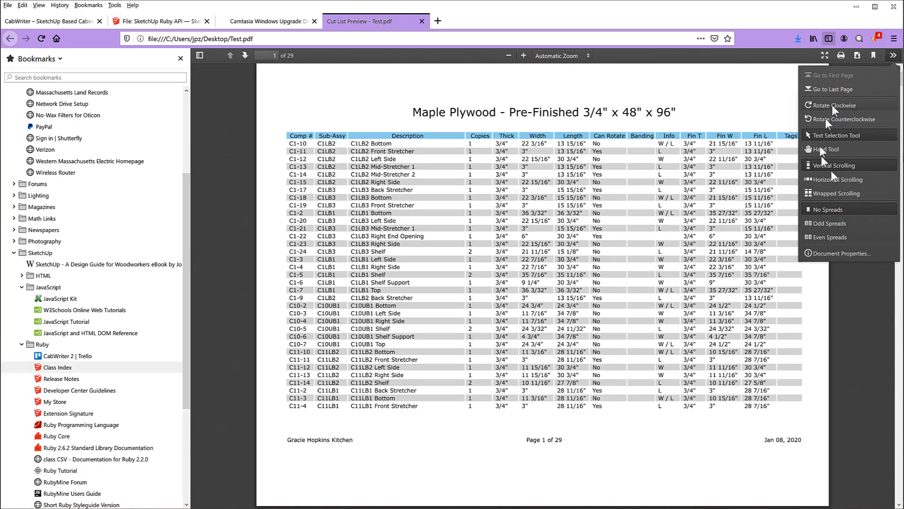
{"action": "left_click", "coordinate": [837, 294]}
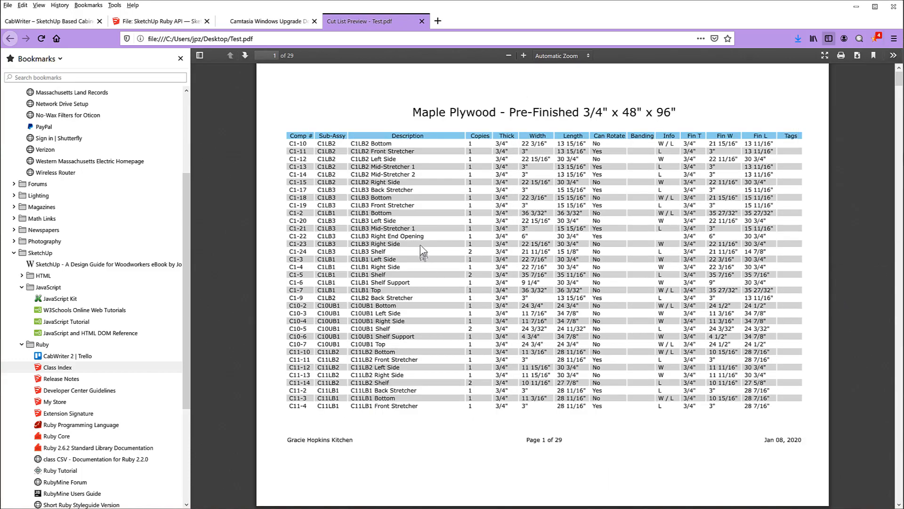
Page through the rotated Test.pdf, examining the remaining cut list pages and the sheet diagrams up to Sheet 10.
{"action": "scroll", "coordinate": [416, 225], "scroll_direction": "down", "scroll_amount": 10}
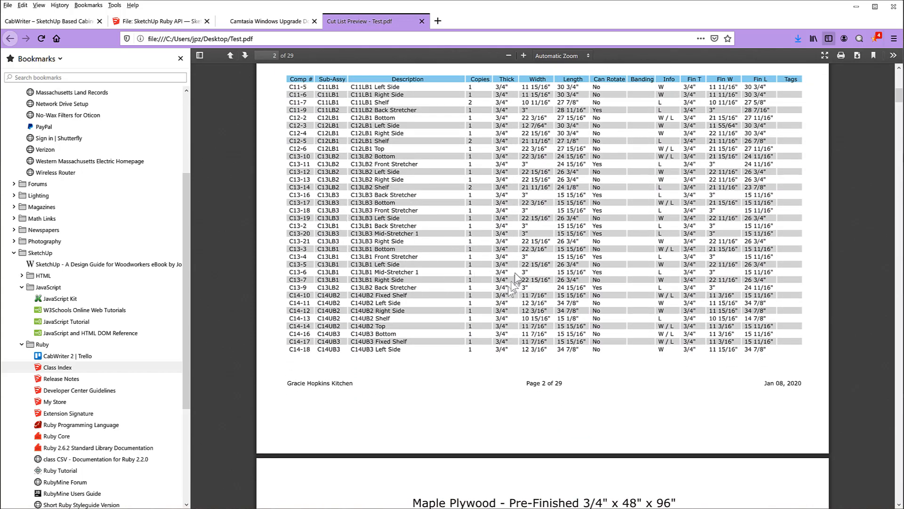
{"action": "scroll", "coordinate": [481, 205], "scroll_direction": "down", "scroll_amount": 15}
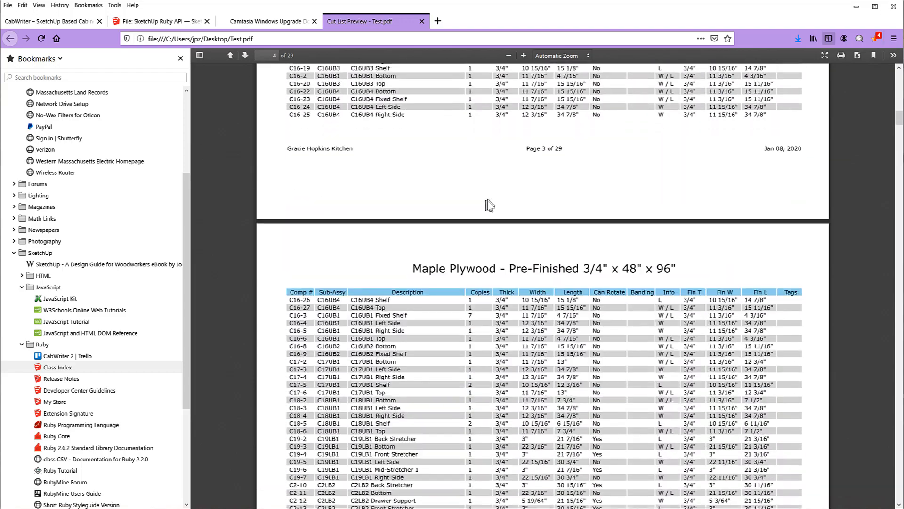
{"action": "scroll", "coordinate": [490, 205], "scroll_direction": "down", "scroll_amount": 20}
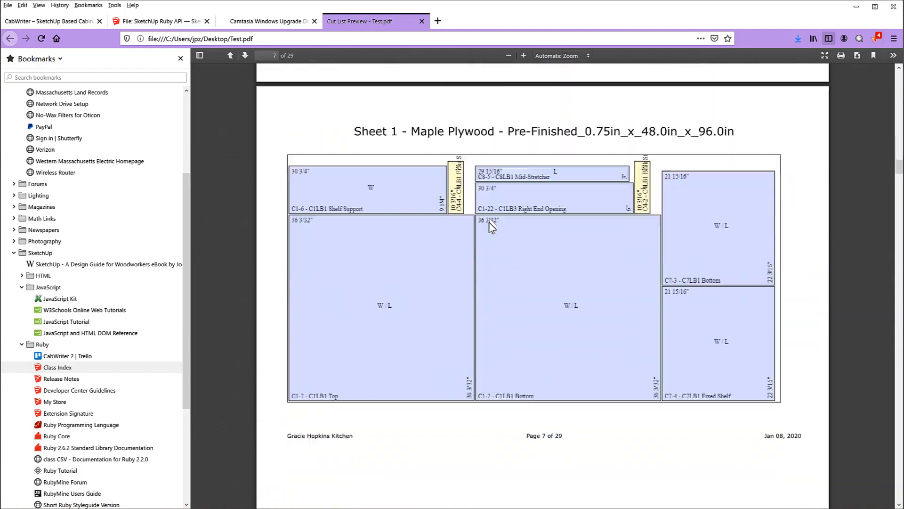
{"action": "scroll", "coordinate": [489, 221], "scroll_direction": "down", "scroll_amount": 20}
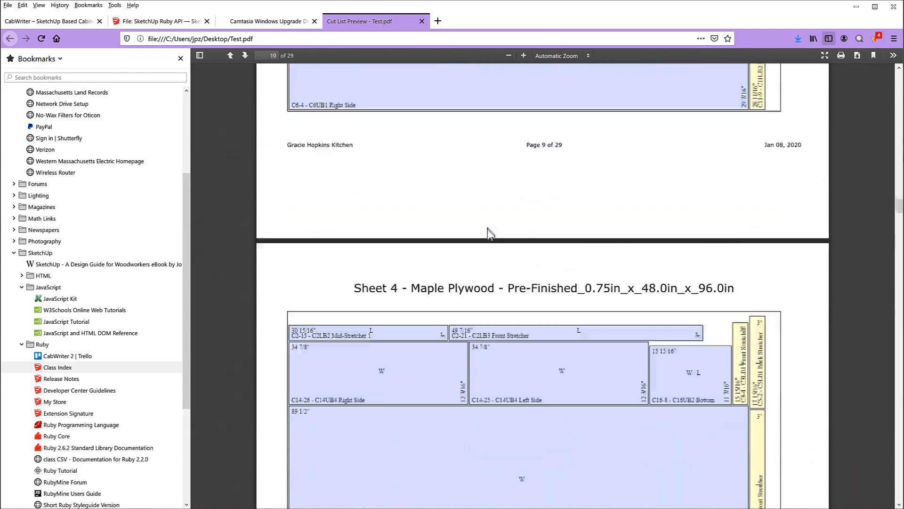
{"action": "scroll", "coordinate": [488, 230], "scroll_direction": "down", "scroll_amount": 12}
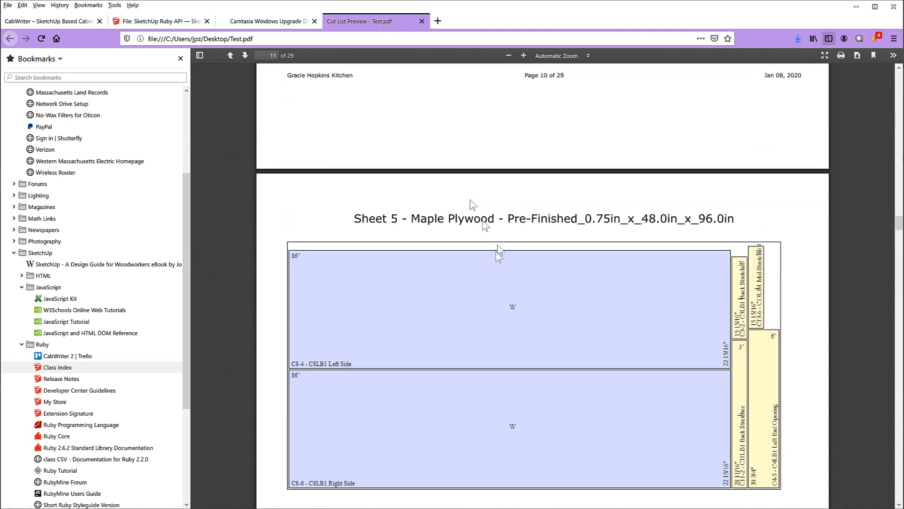
{"action": "scroll", "coordinate": [527, 243], "scroll_direction": "down", "scroll_amount": 3}
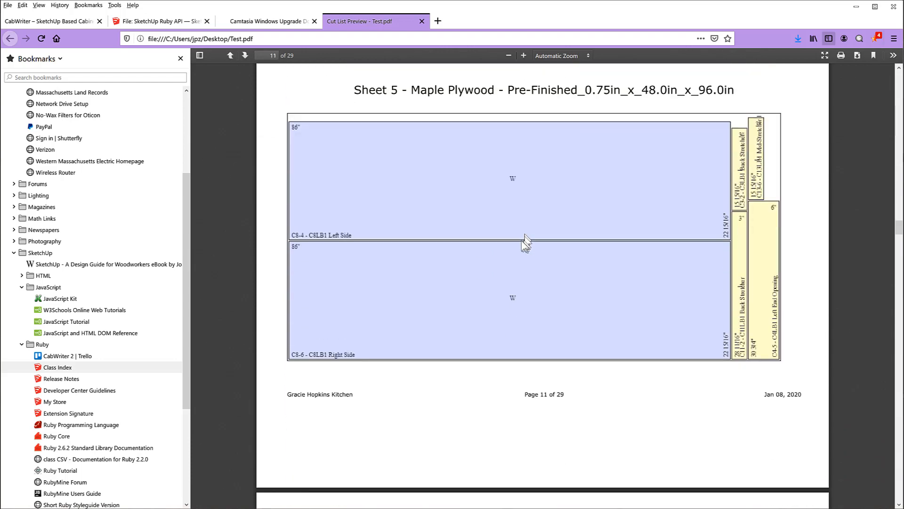
{"action": "scroll", "coordinate": [526, 243], "scroll_direction": "down", "scroll_amount": 20}
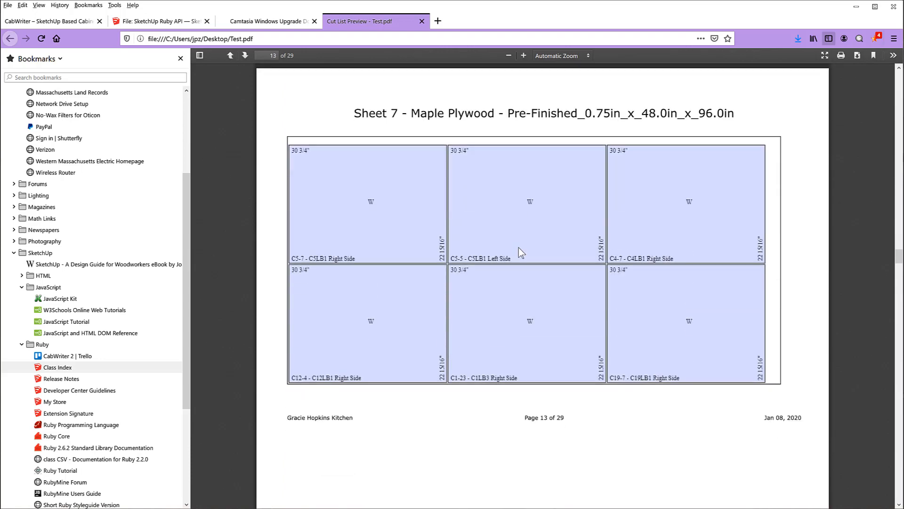
{"action": "scroll", "coordinate": [518, 248], "scroll_direction": "down", "scroll_amount": 20}
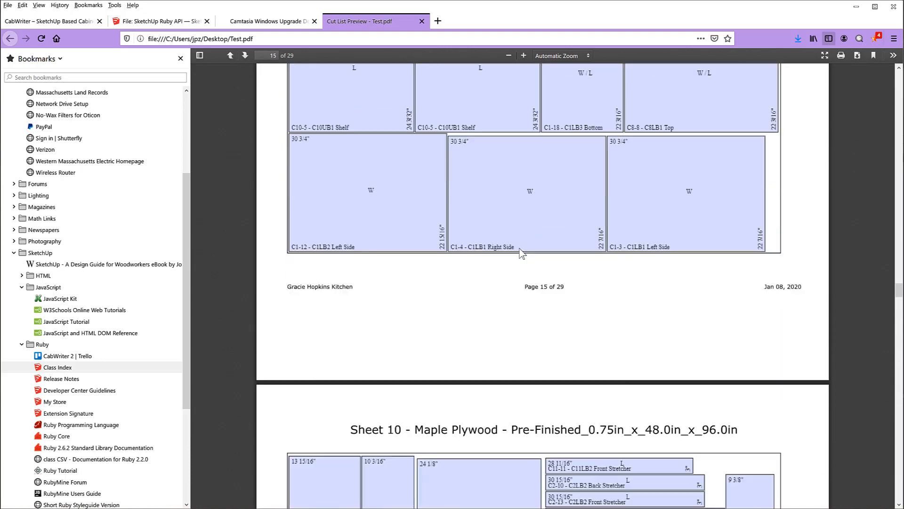
{"action": "scroll", "coordinate": [521, 253], "scroll_direction": "down", "scroll_amount": 8}
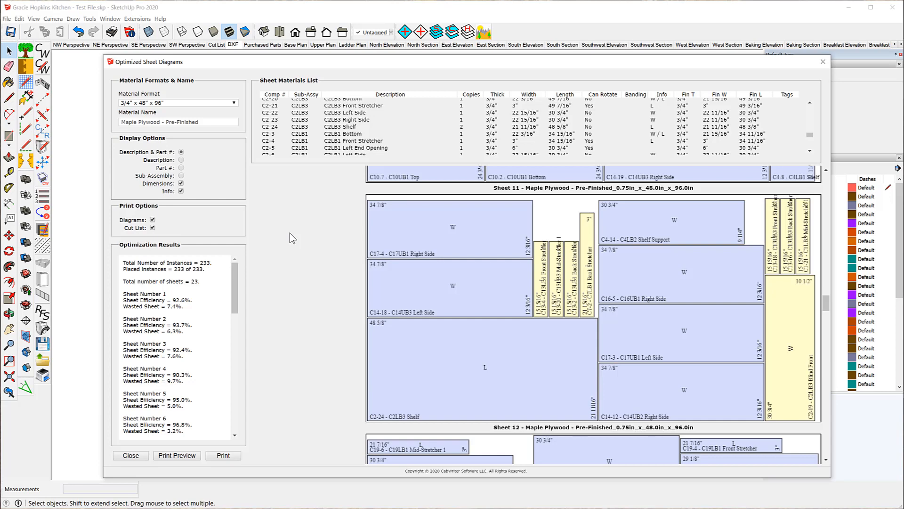
Look back through the Maple Plywood sheet diagrams from Sheet 11 up to Sheet 2, and close the optimized diagrams.
{"action": "scroll", "coordinate": [563, 322], "scroll_direction": "up", "scroll_amount": 15}
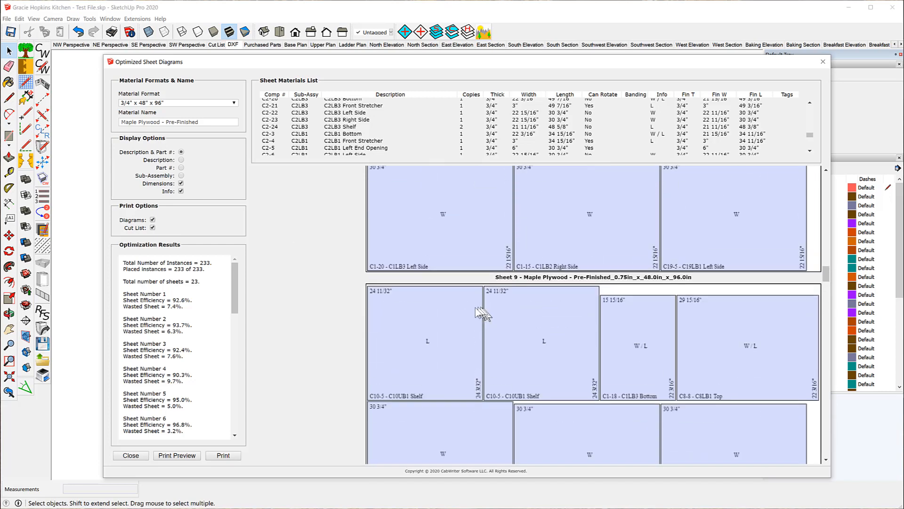
{"action": "scroll", "coordinate": [452, 285], "scroll_direction": "up", "scroll_amount": 12}
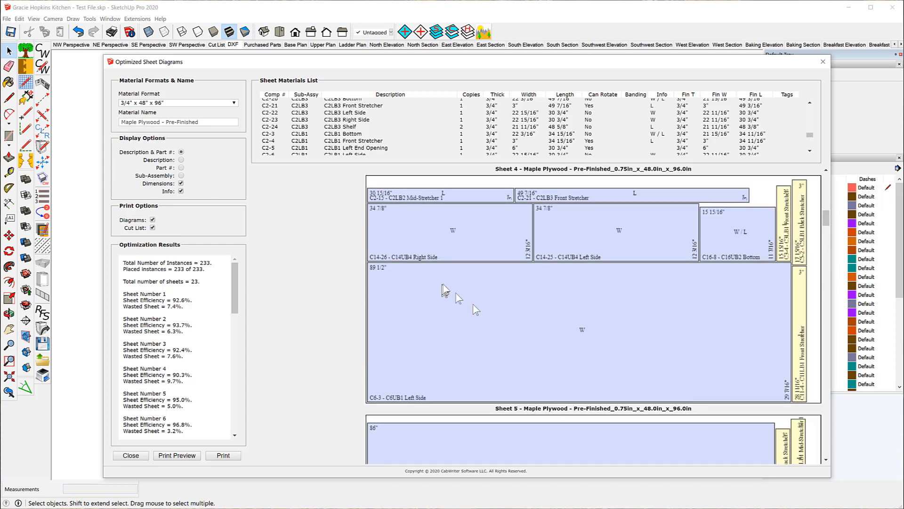
{"action": "scroll", "coordinate": [478, 311], "scroll_direction": "up", "scroll_amount": 3}
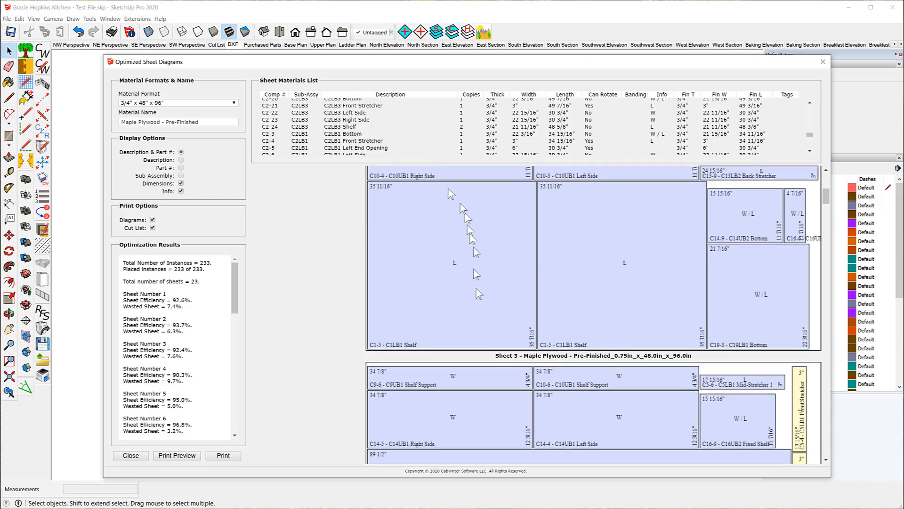
{"action": "left_click", "coordinate": [233, 46]}
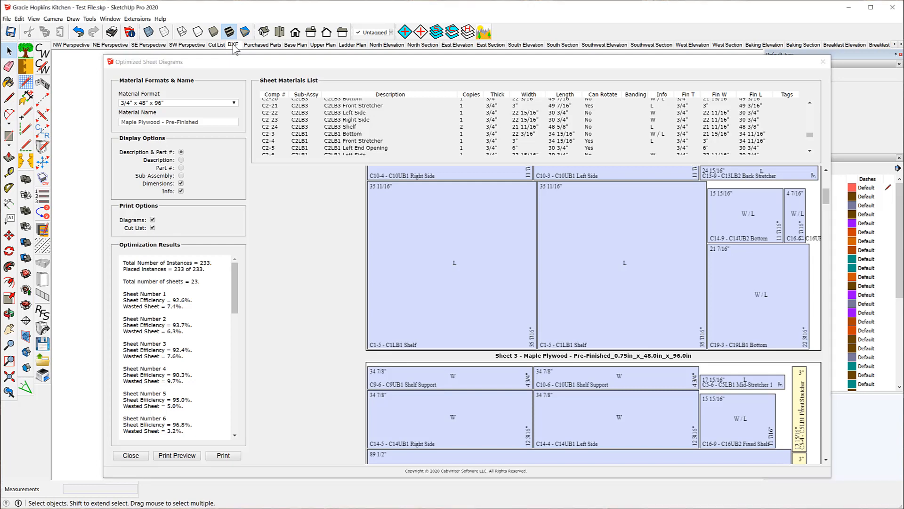
{"action": "left_click", "coordinate": [823, 62]}
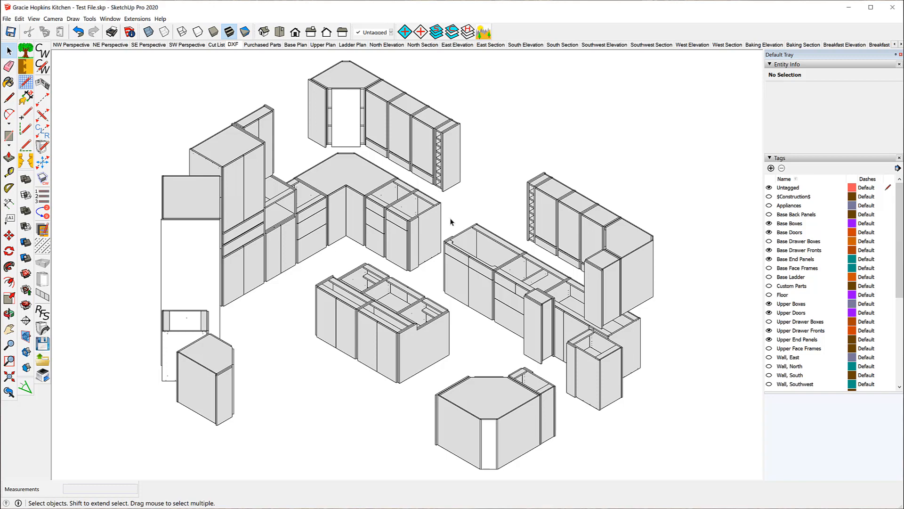
Select the front stretcher on top of the two-door base cabinet at the end of the run behind the island to inspect it.
{"action": "scroll", "coordinate": [468, 262], "scroll_direction": "up", "scroll_amount": 5}
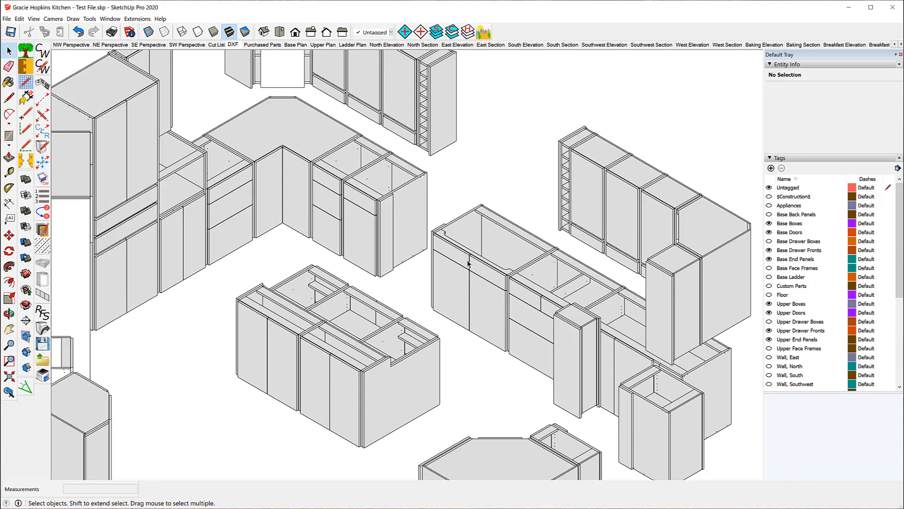
{"action": "right_click", "coordinate": [467, 243]}
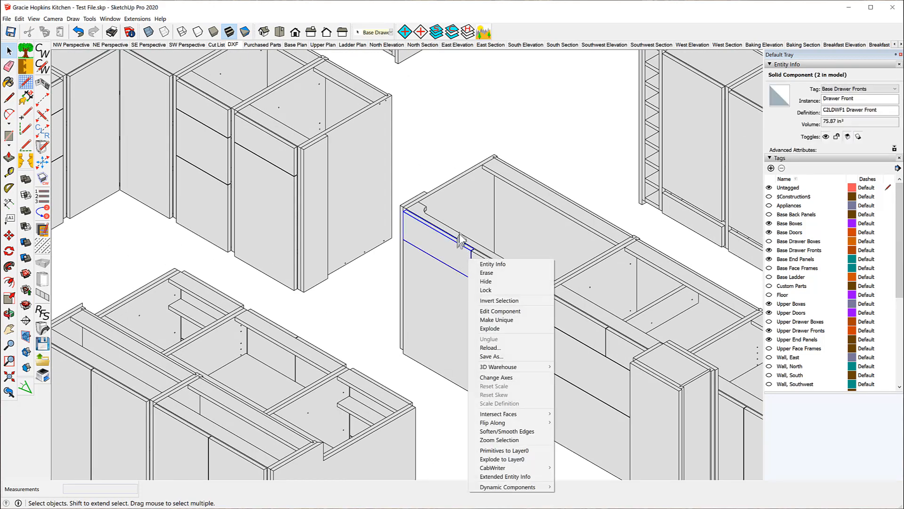
{"action": "left_click", "coordinate": [460, 240]}
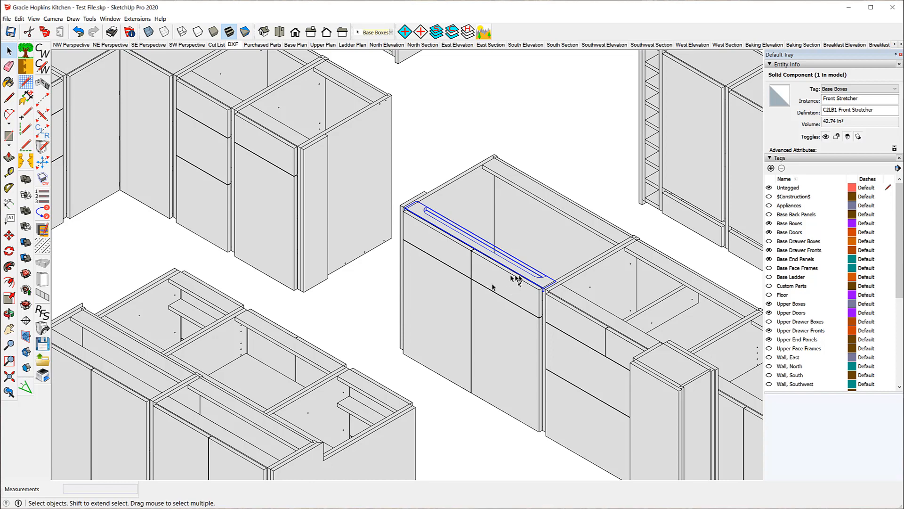
Select the top panel of the upper corner cabinet to inspect its component information.
{"action": "scroll", "coordinate": [534, 285], "scroll_direction": "down", "scroll_amount": 4}
{"action": "scroll", "coordinate": [536, 287], "scroll_direction": "down", "scroll_amount": 2}
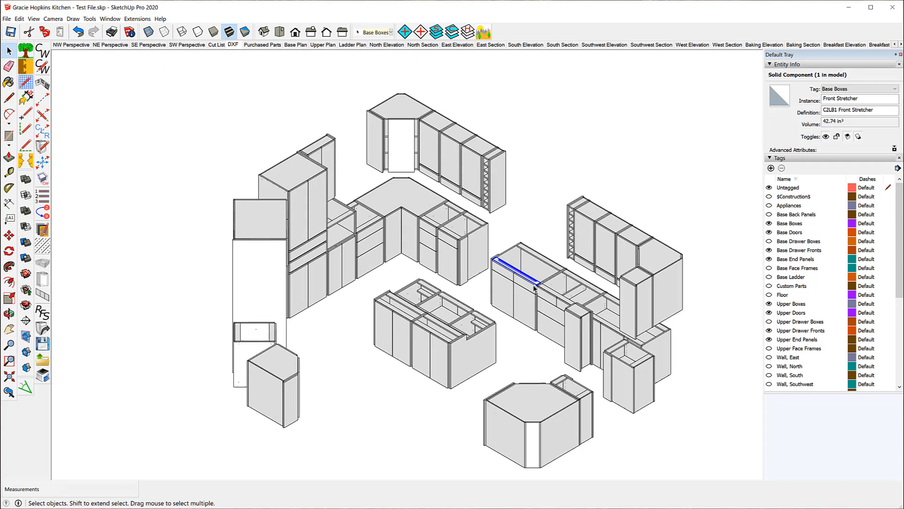
{"action": "scroll", "coordinate": [398, 110], "scroll_direction": "up", "scroll_amount": 5}
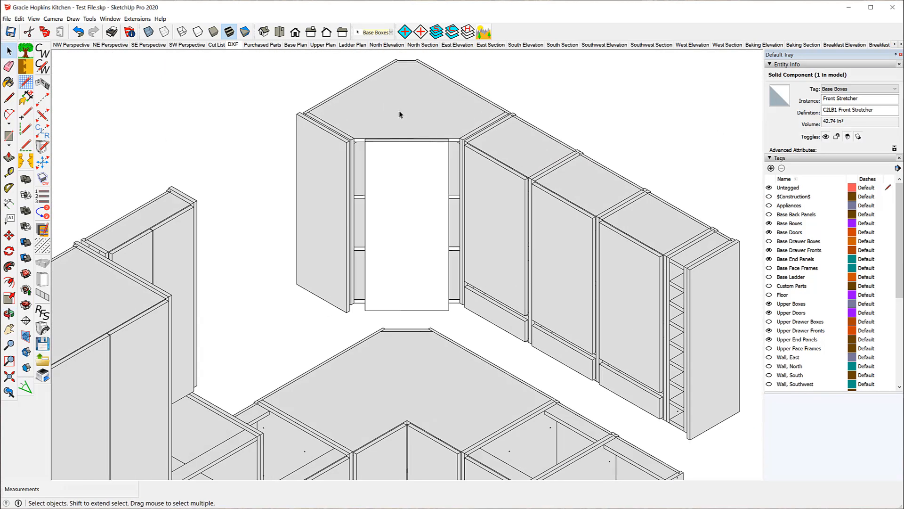
{"action": "left_click", "coordinate": [399, 114]}
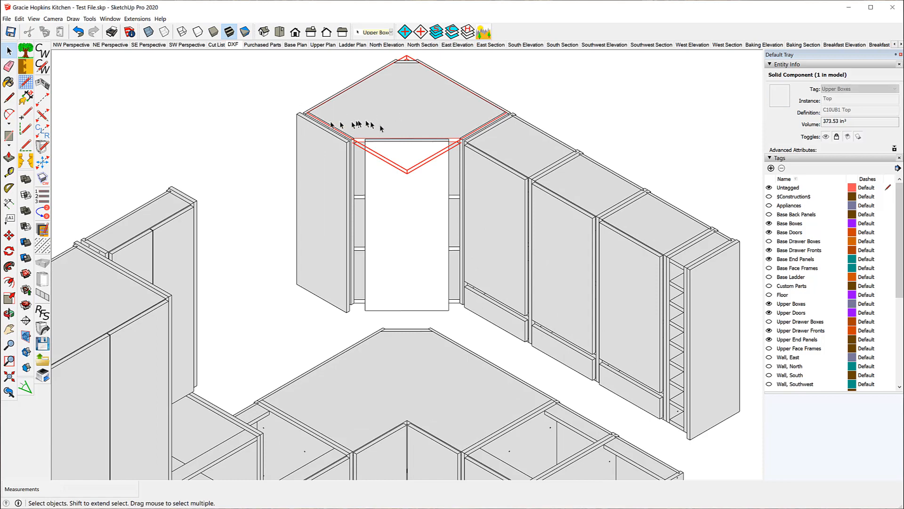